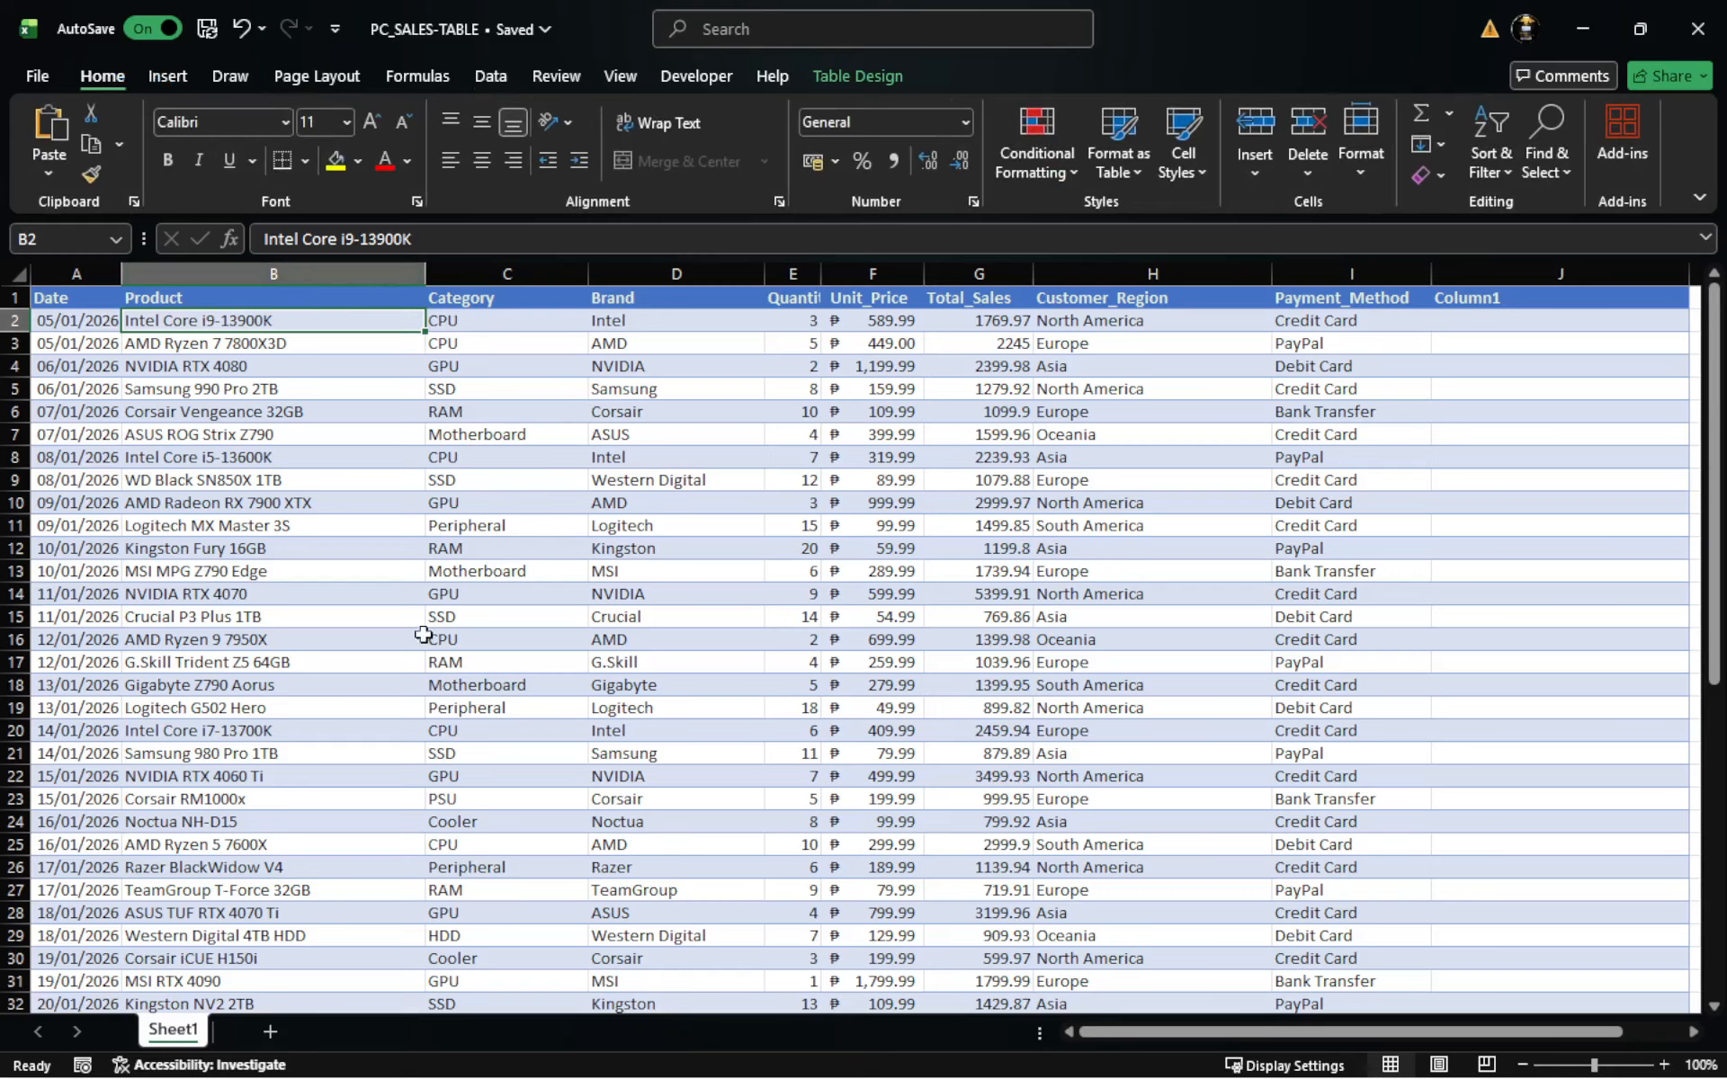
Step: Look over the sales table's header row and its product, brand, sales and region columns
{"action": "left_click", "coordinate": [476, 640]}
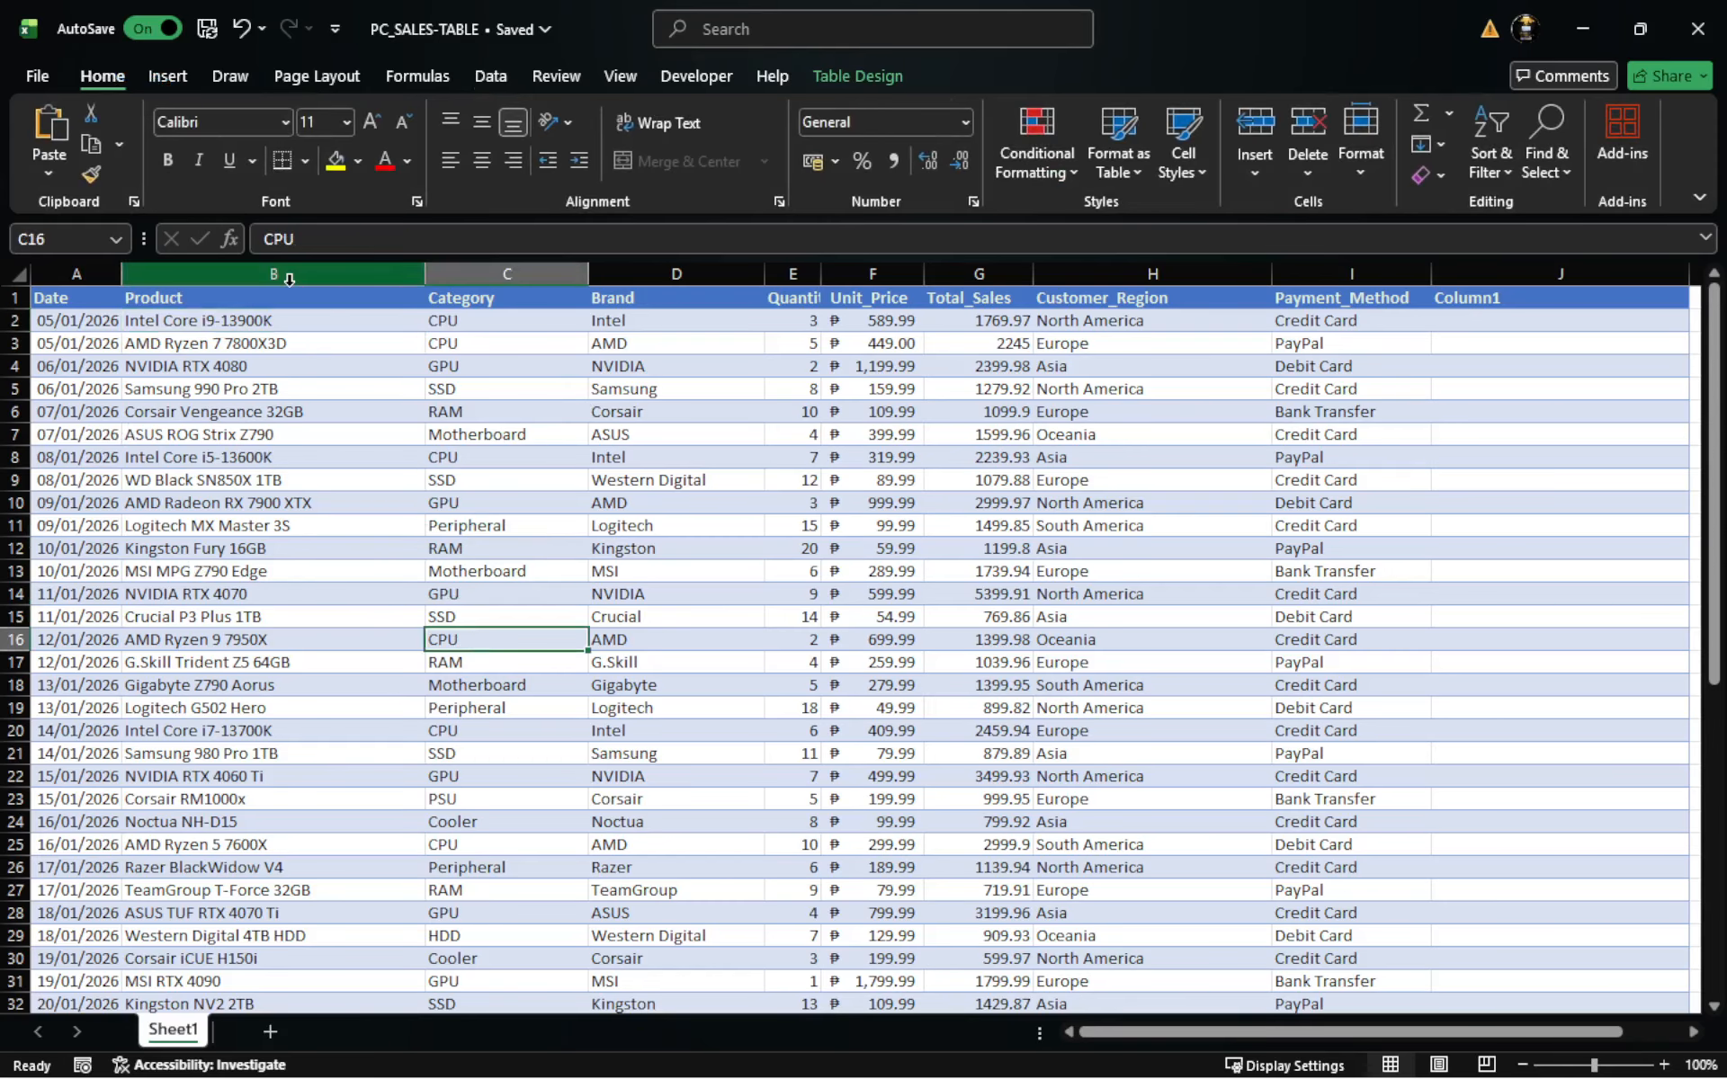
{"action": "left_click", "coordinate": [250, 297]}
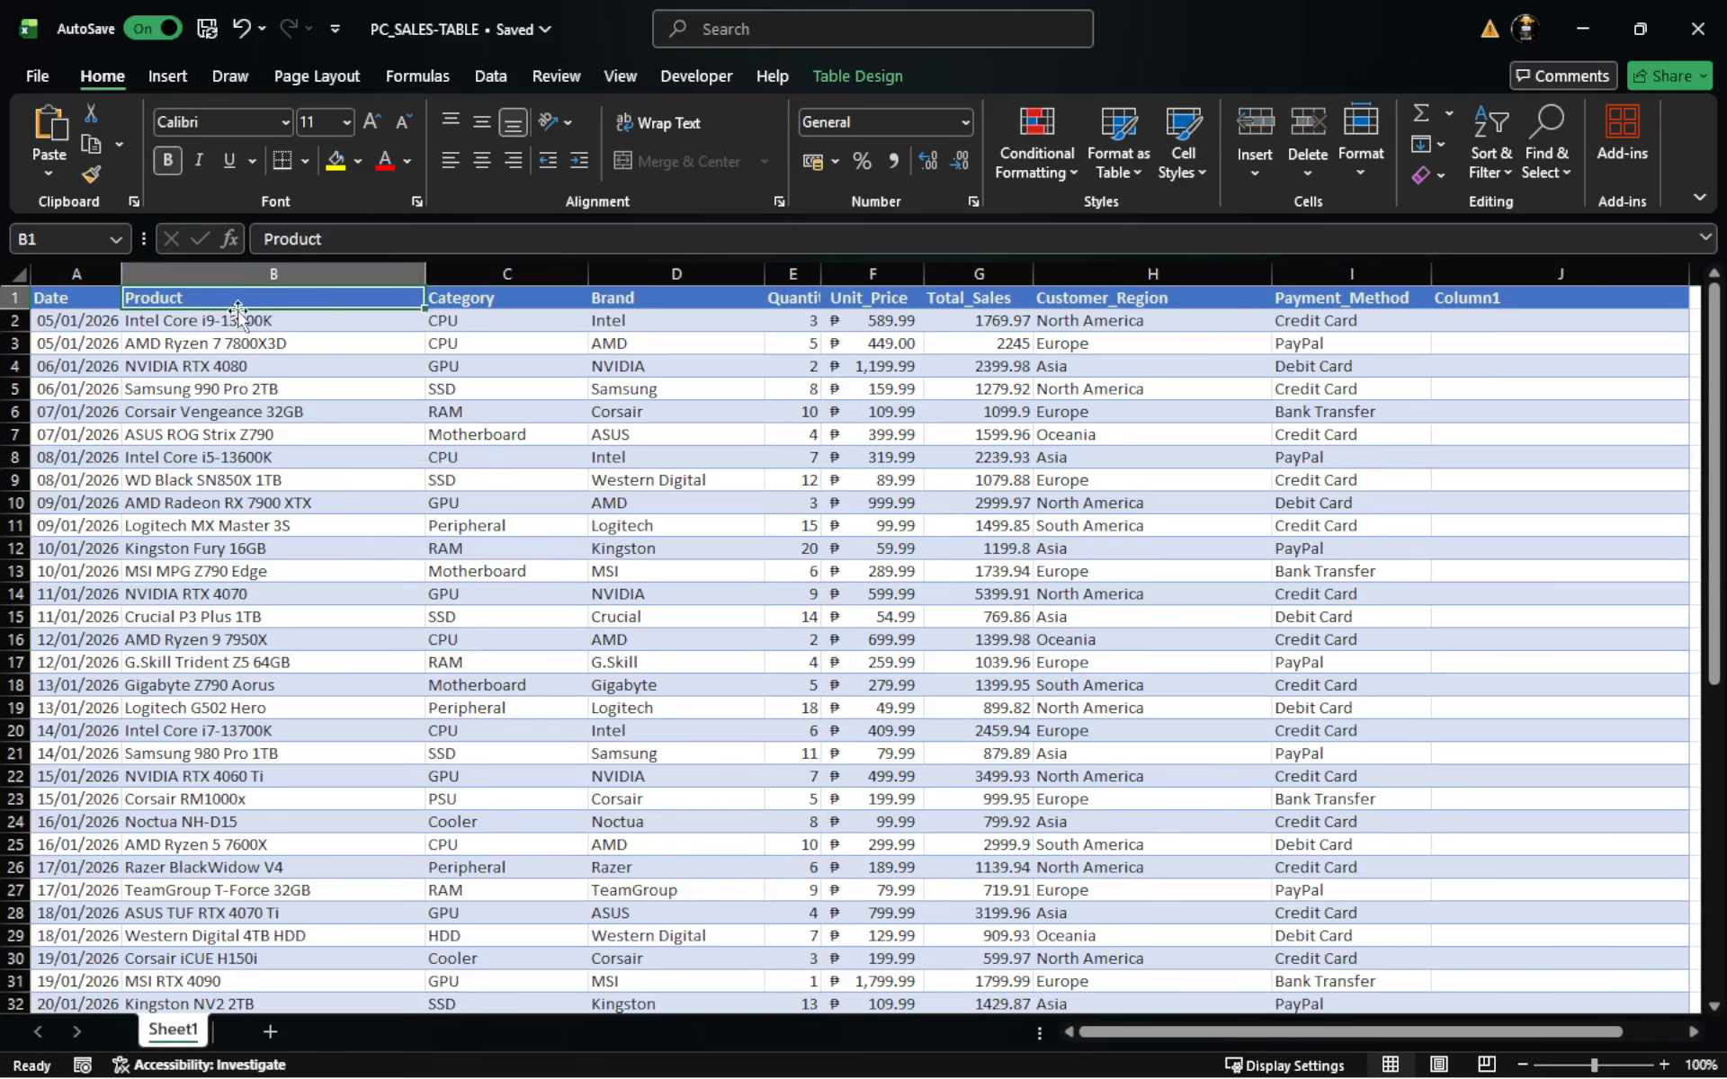
{"action": "left_click", "coordinate": [225, 321]}
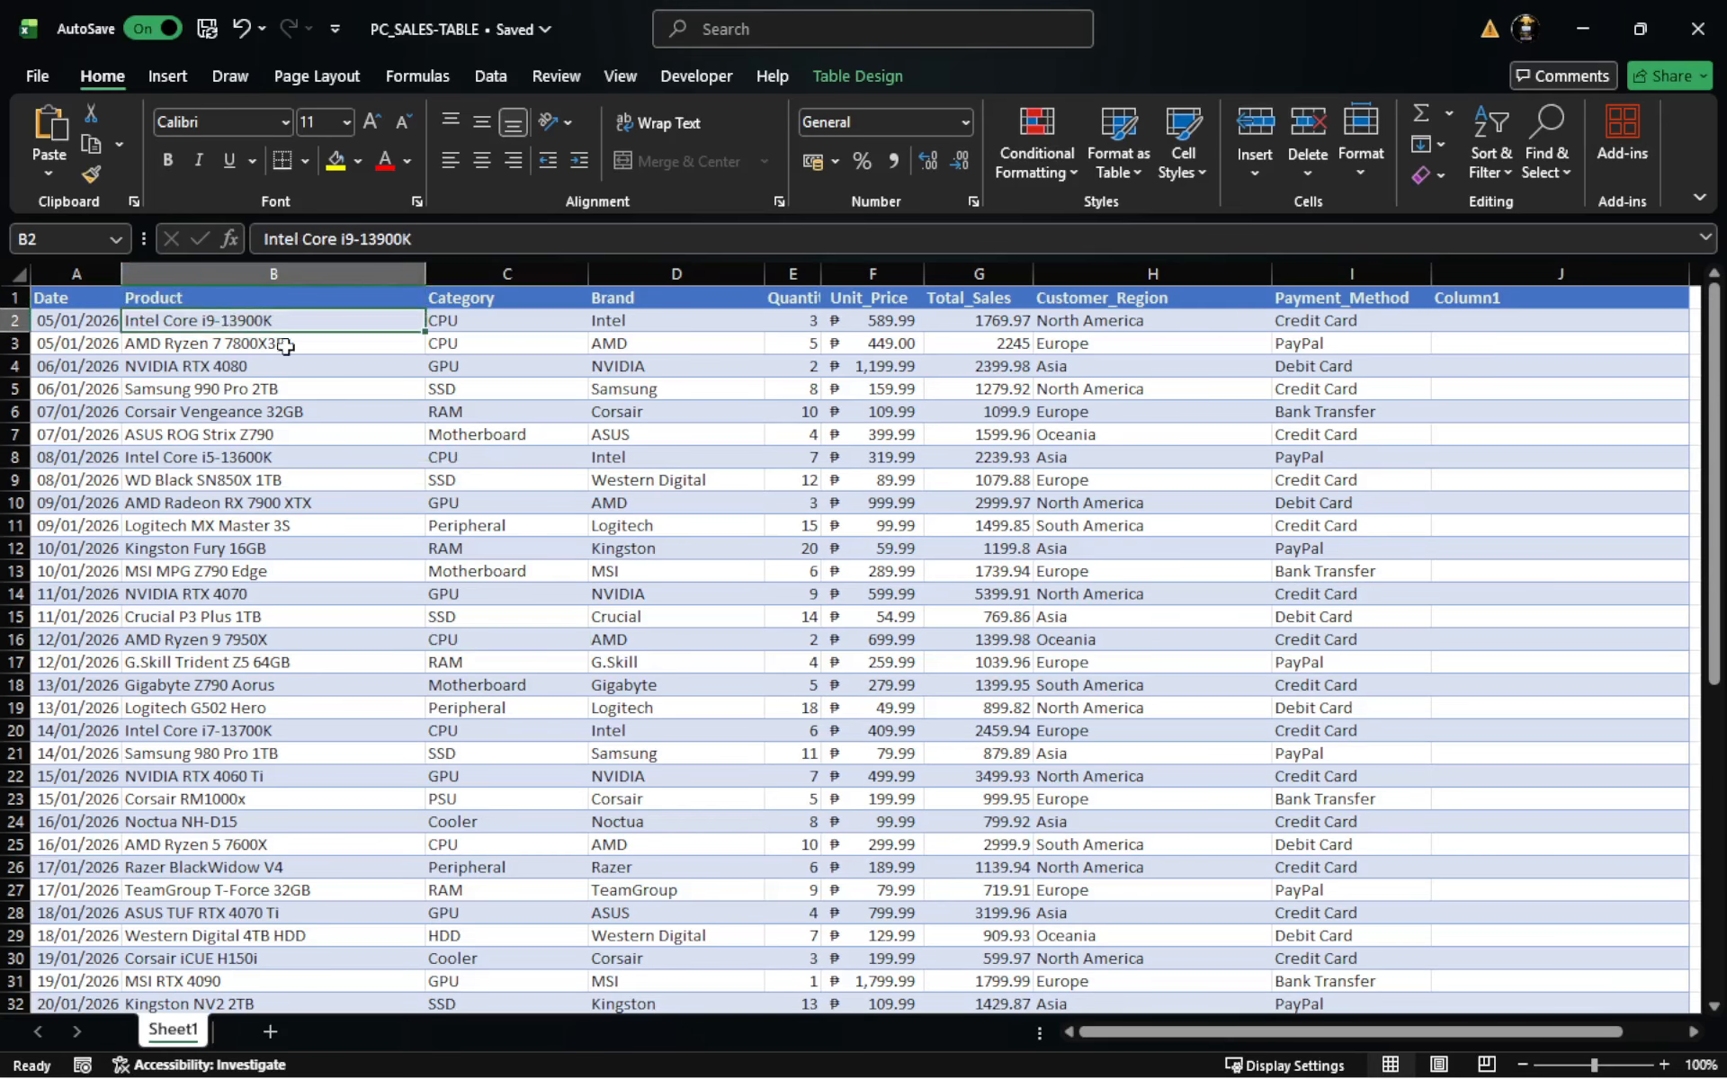
{"action": "left_click", "coordinate": [692, 452]}
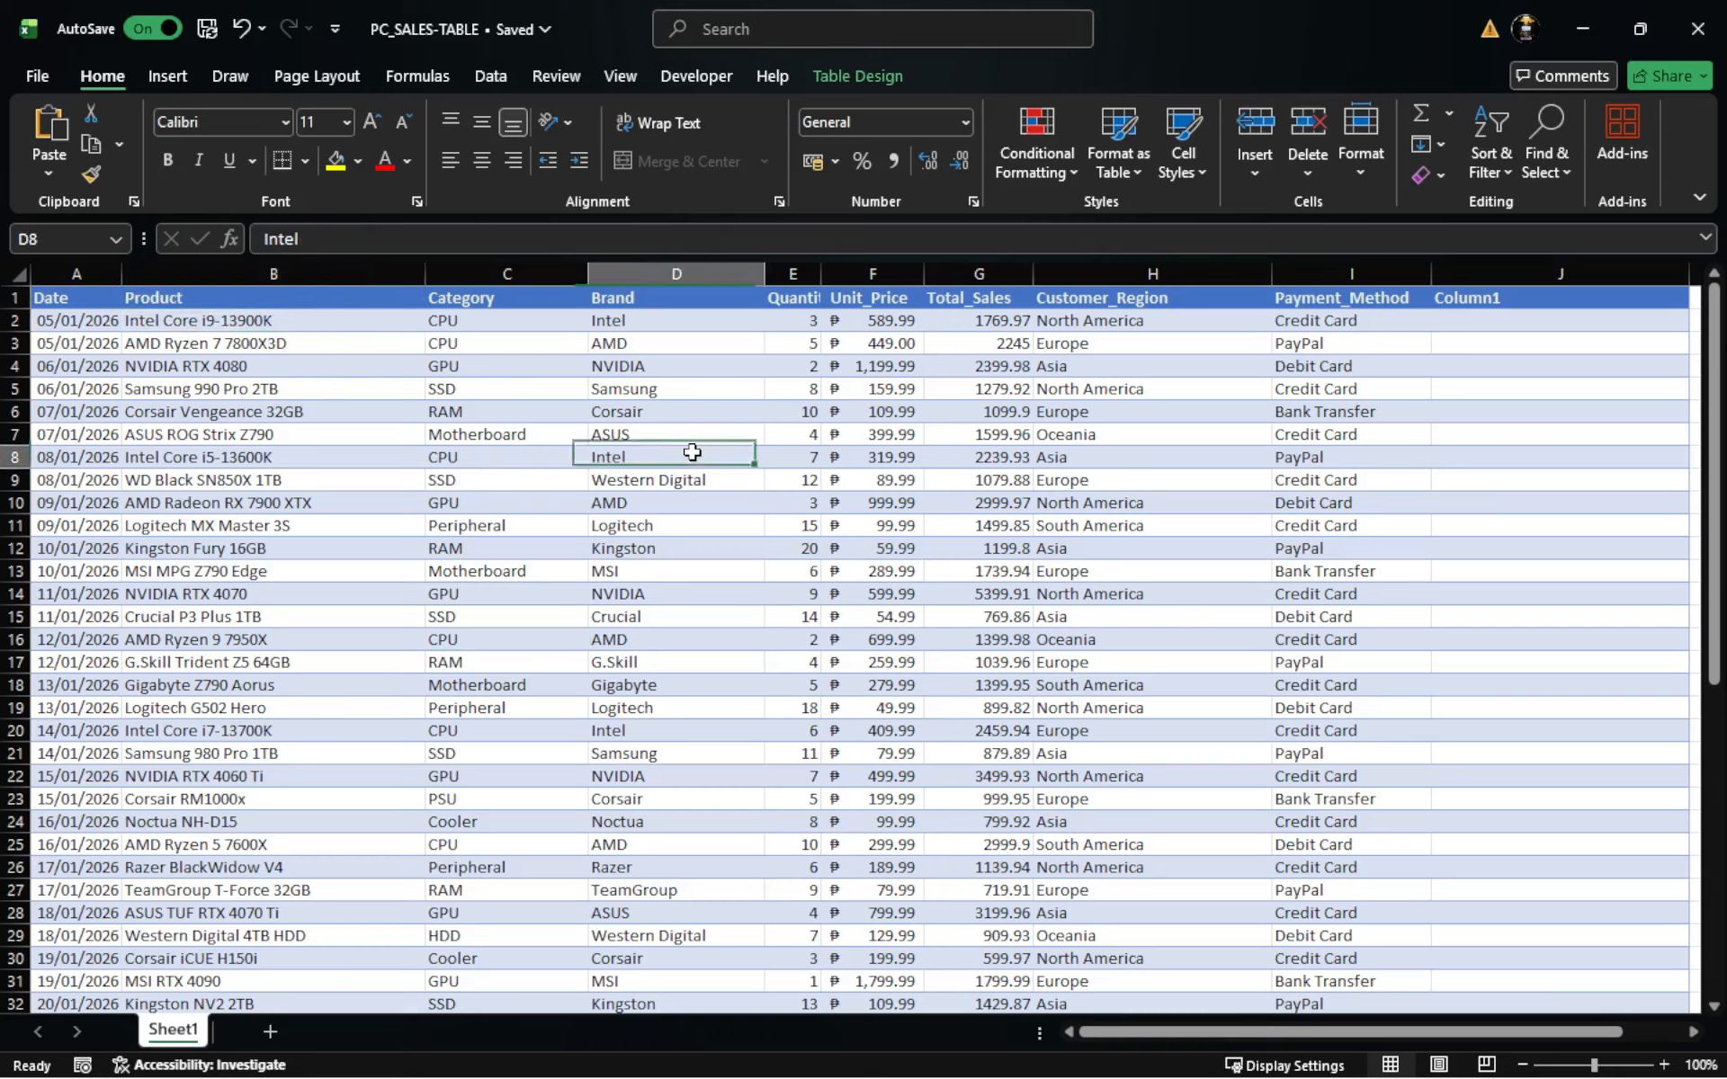
{"action": "left_click", "coordinate": [1003, 416]}
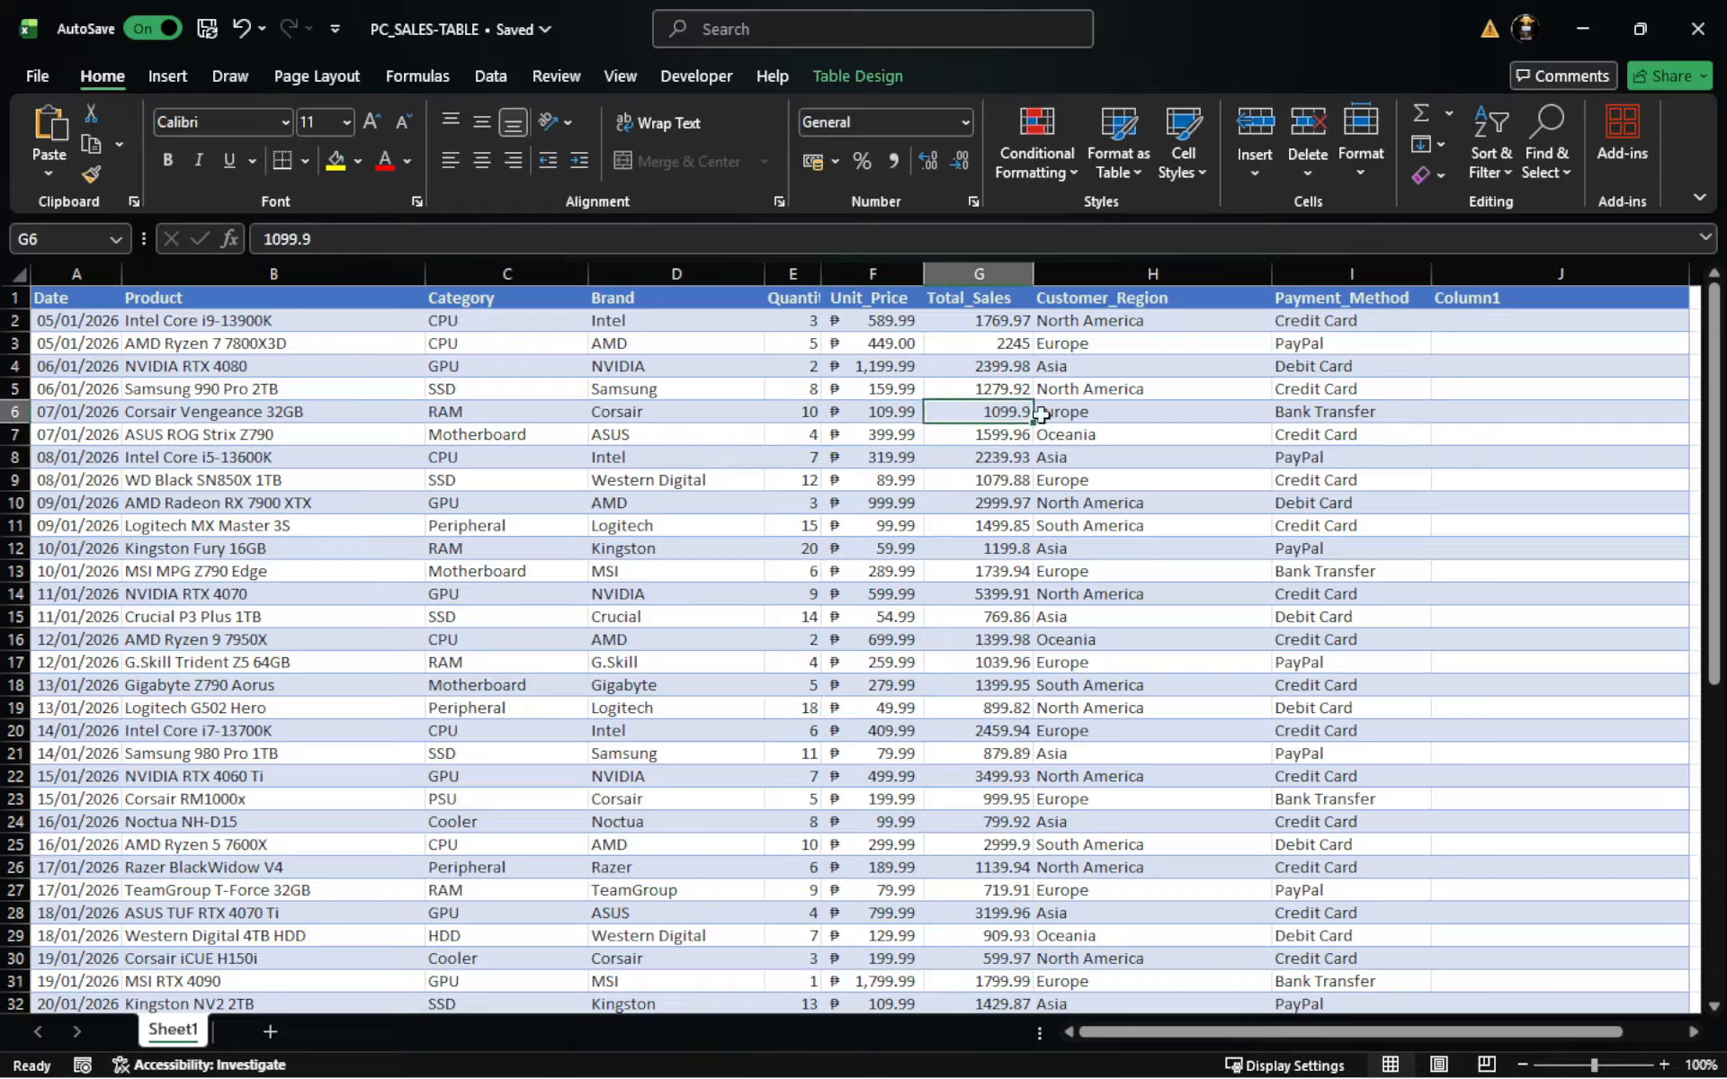
{"action": "left_click", "coordinate": [1218, 365]}
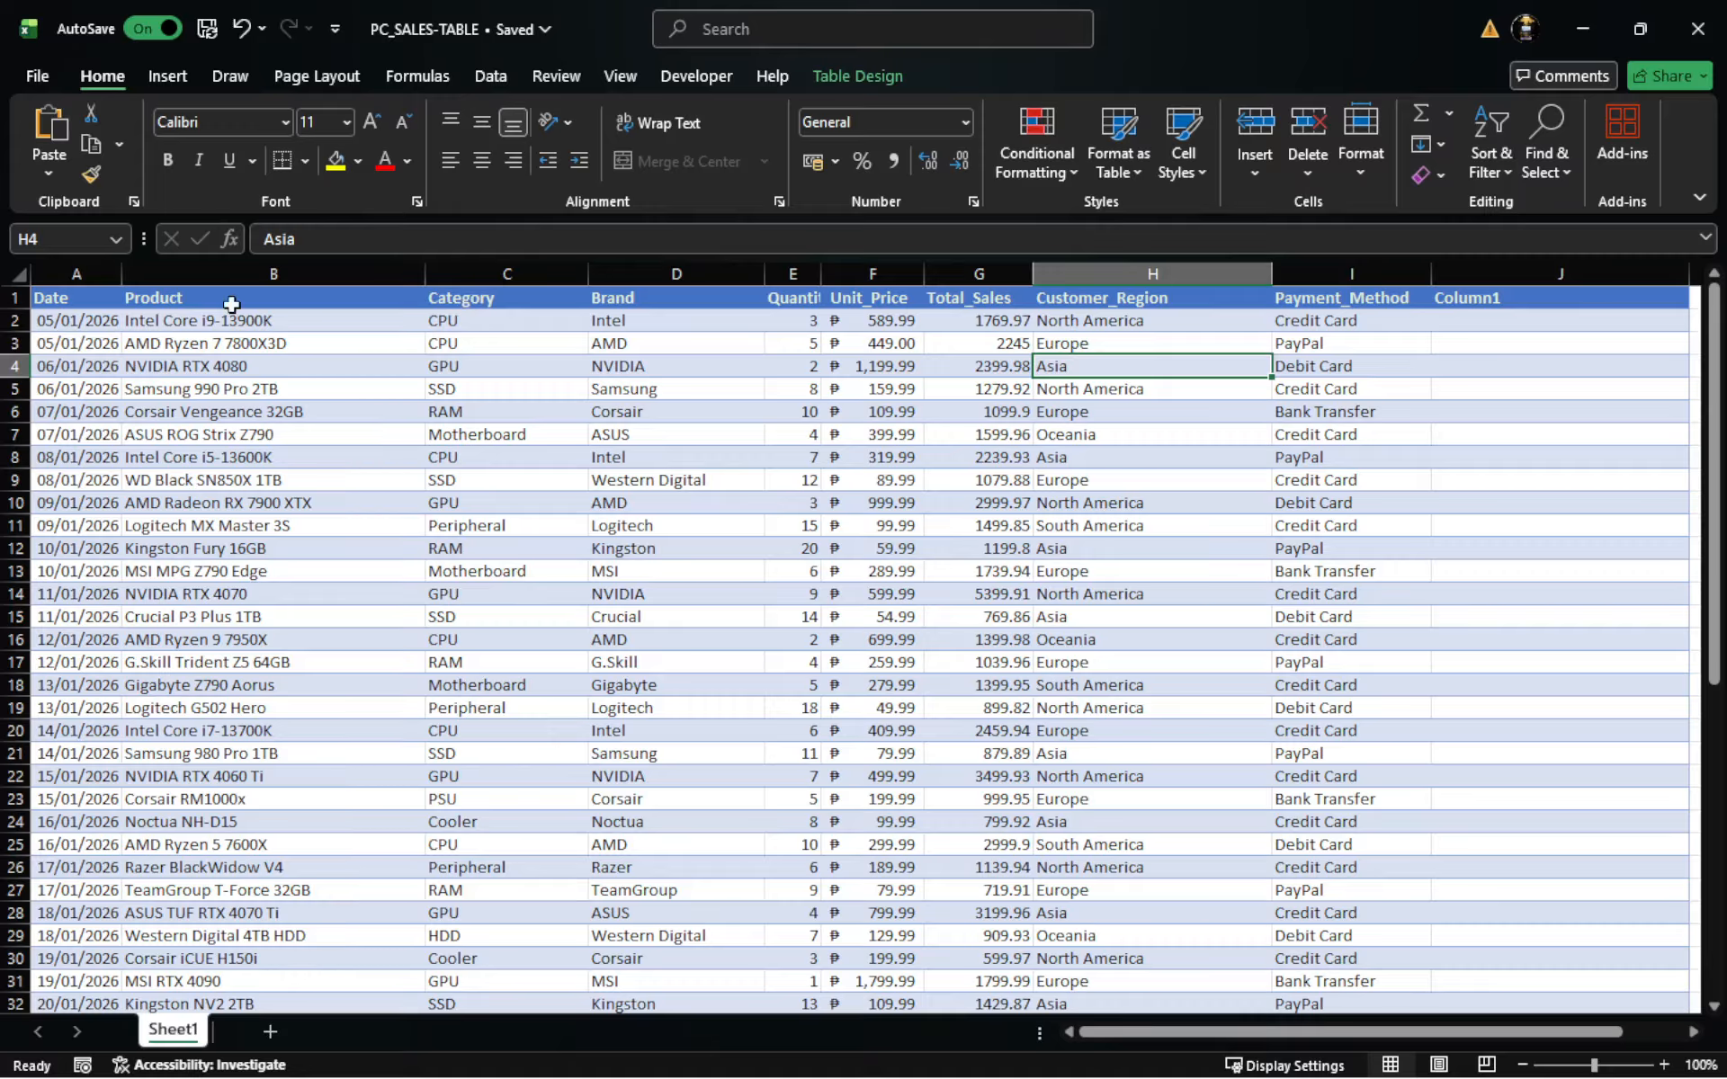
{"action": "left_click", "coordinate": [38, 297]}
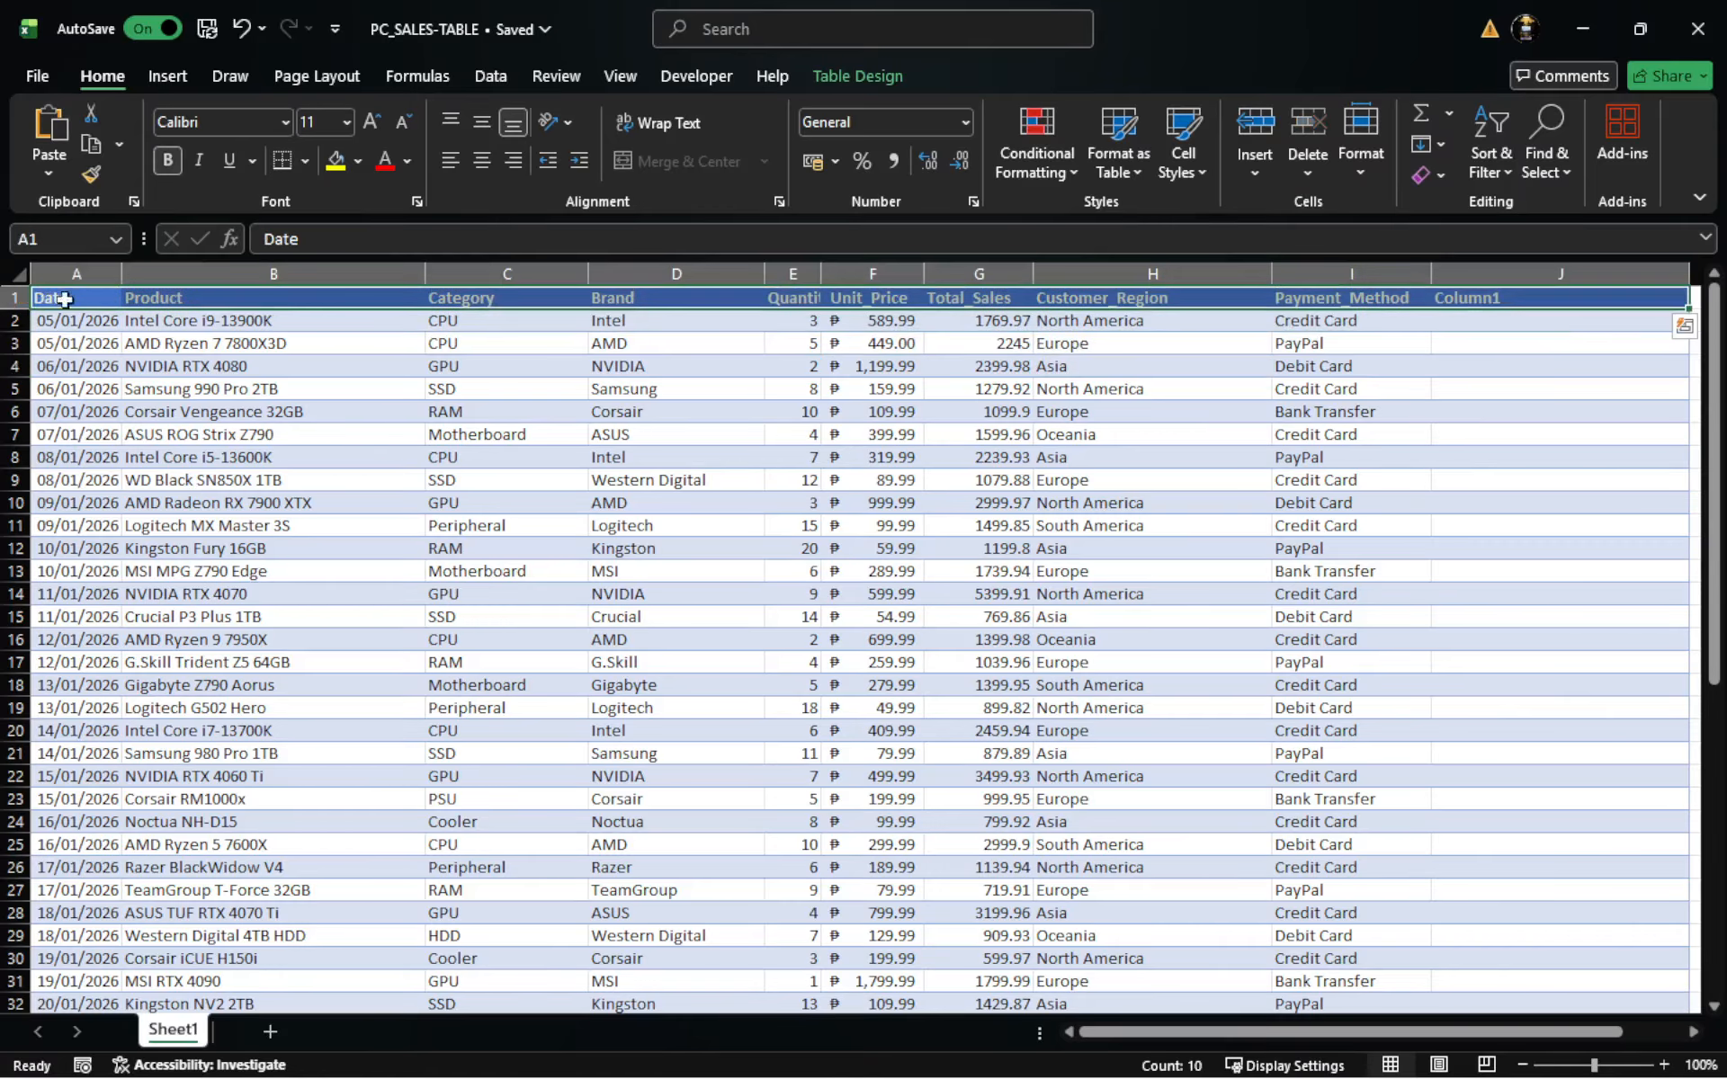
{"action": "left_click", "coordinate": [304, 390]}
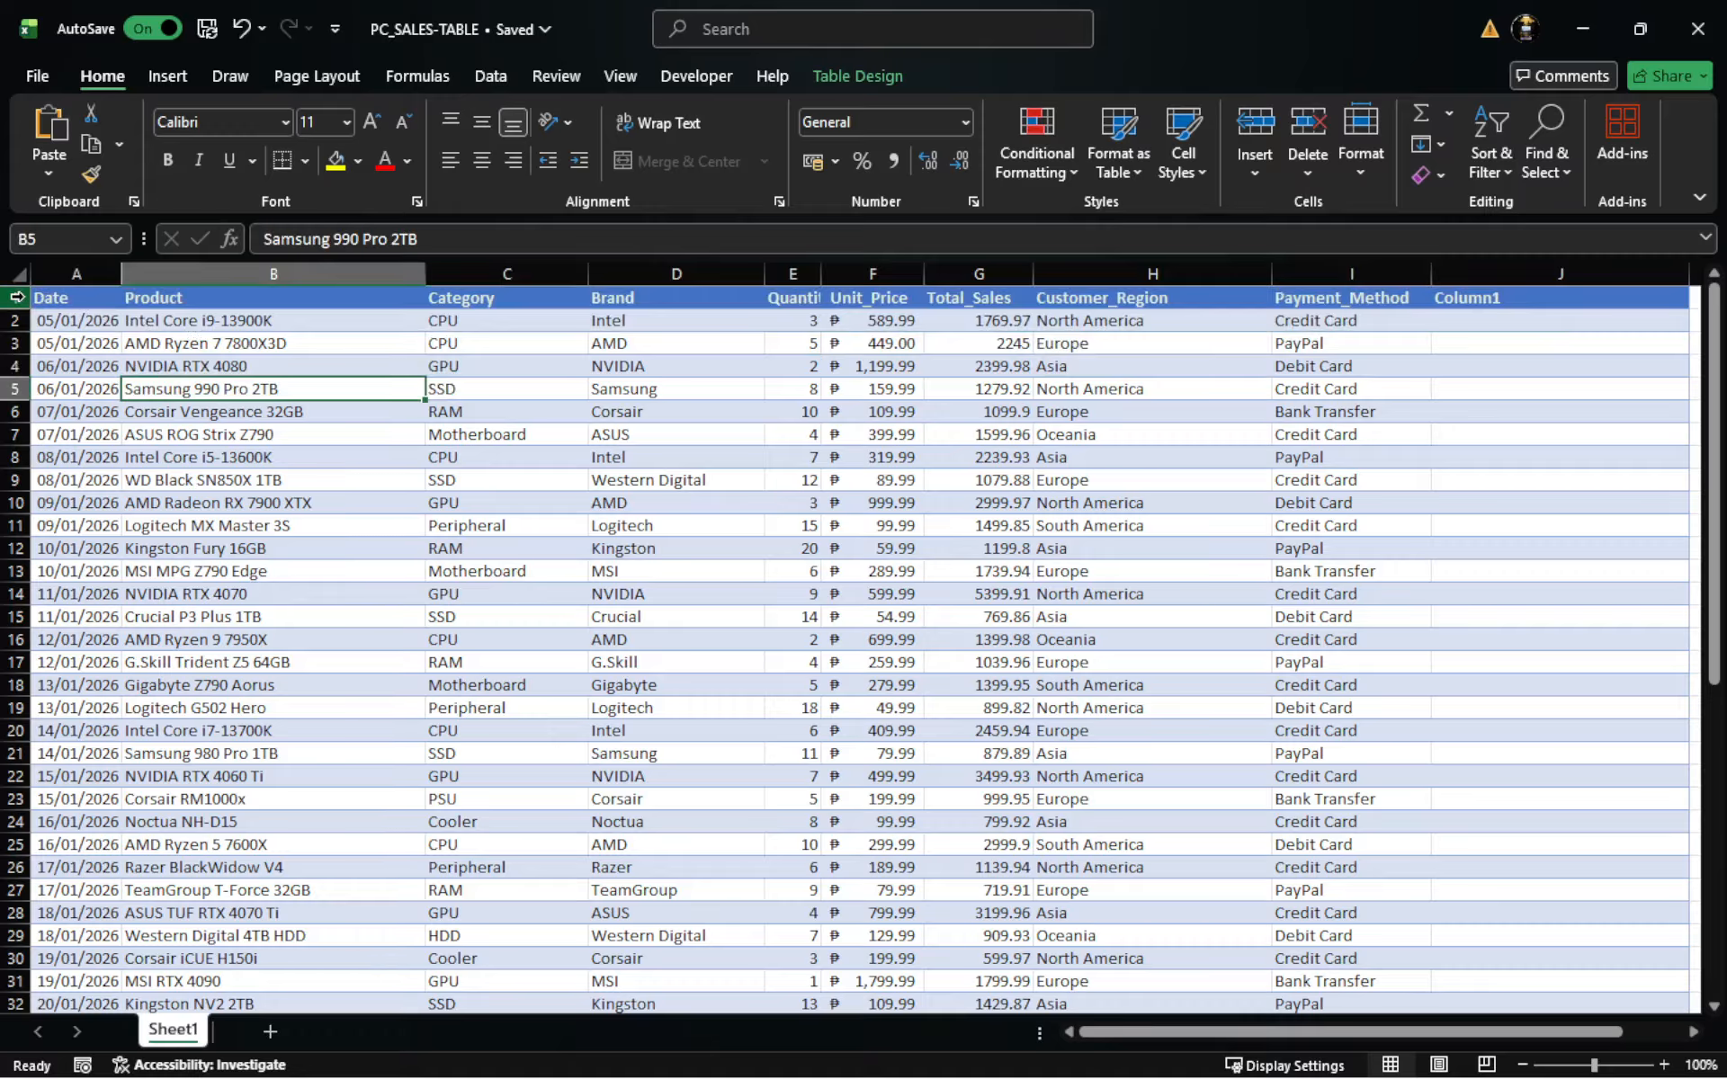
Step: Turn on filtering for the sales table's header row
{"action": "left_click", "coordinate": [16, 297]}
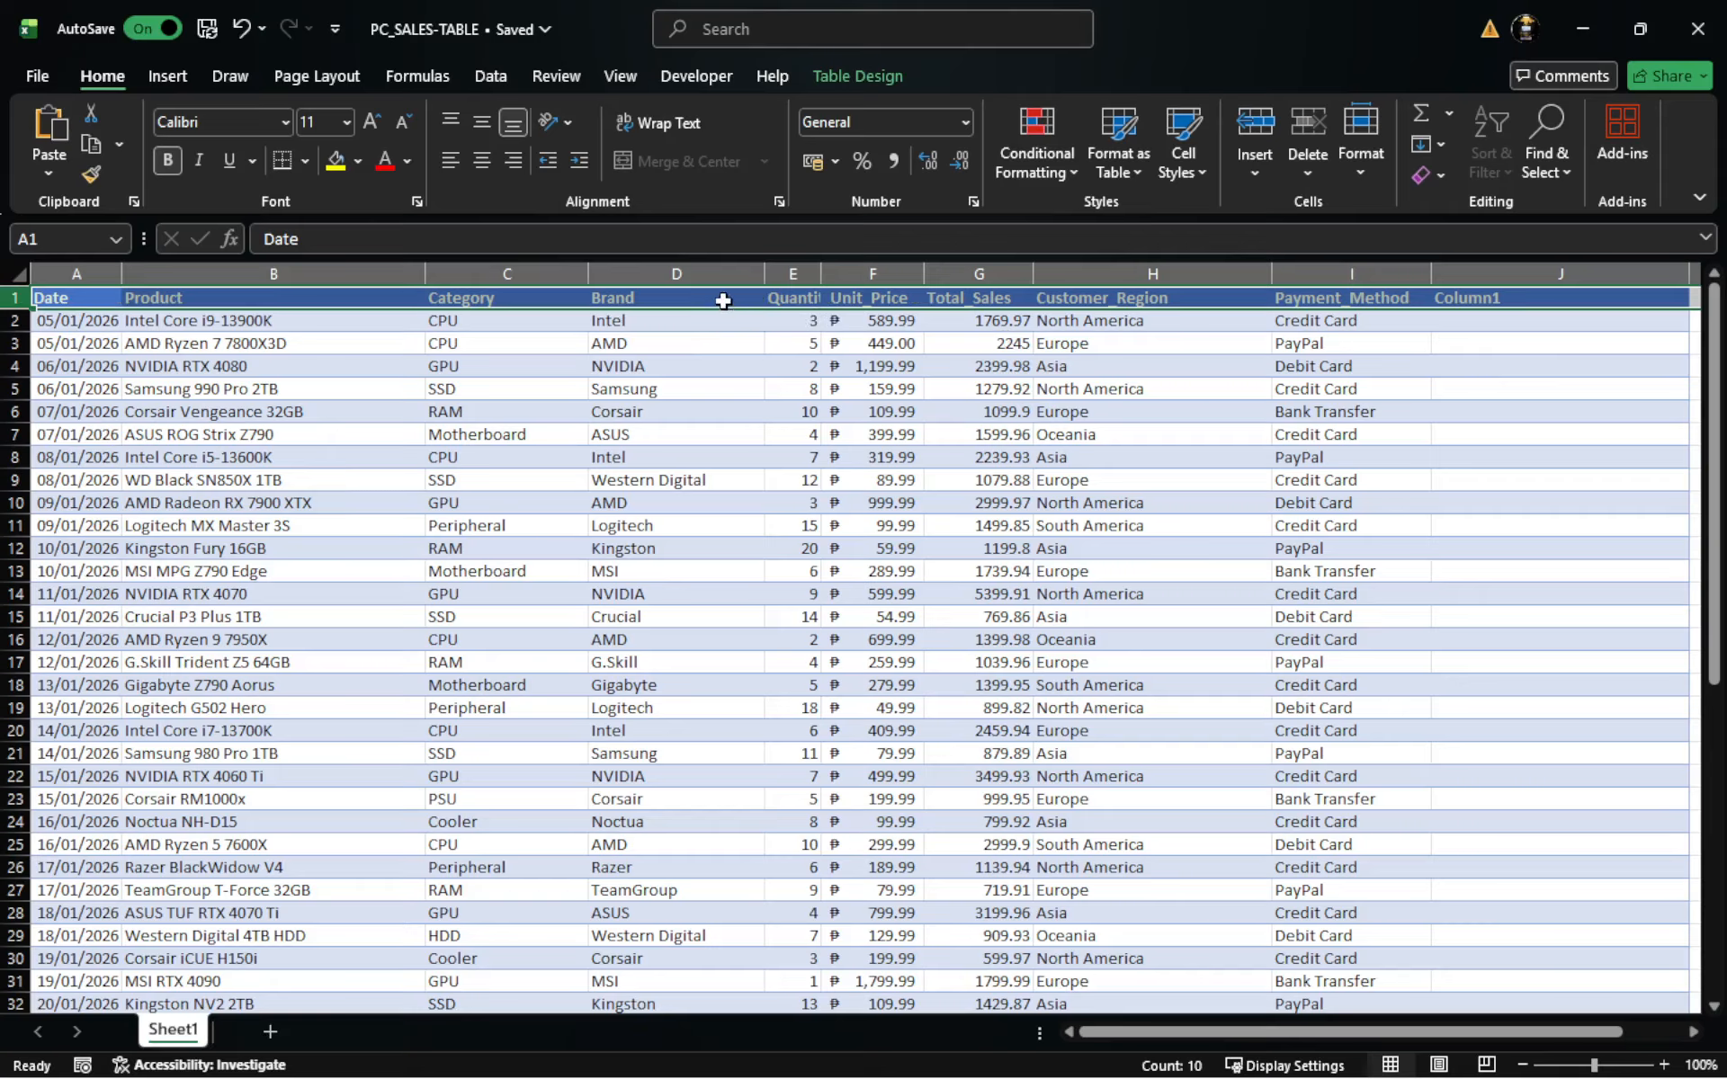
{"action": "left_click", "coordinate": [492, 77]}
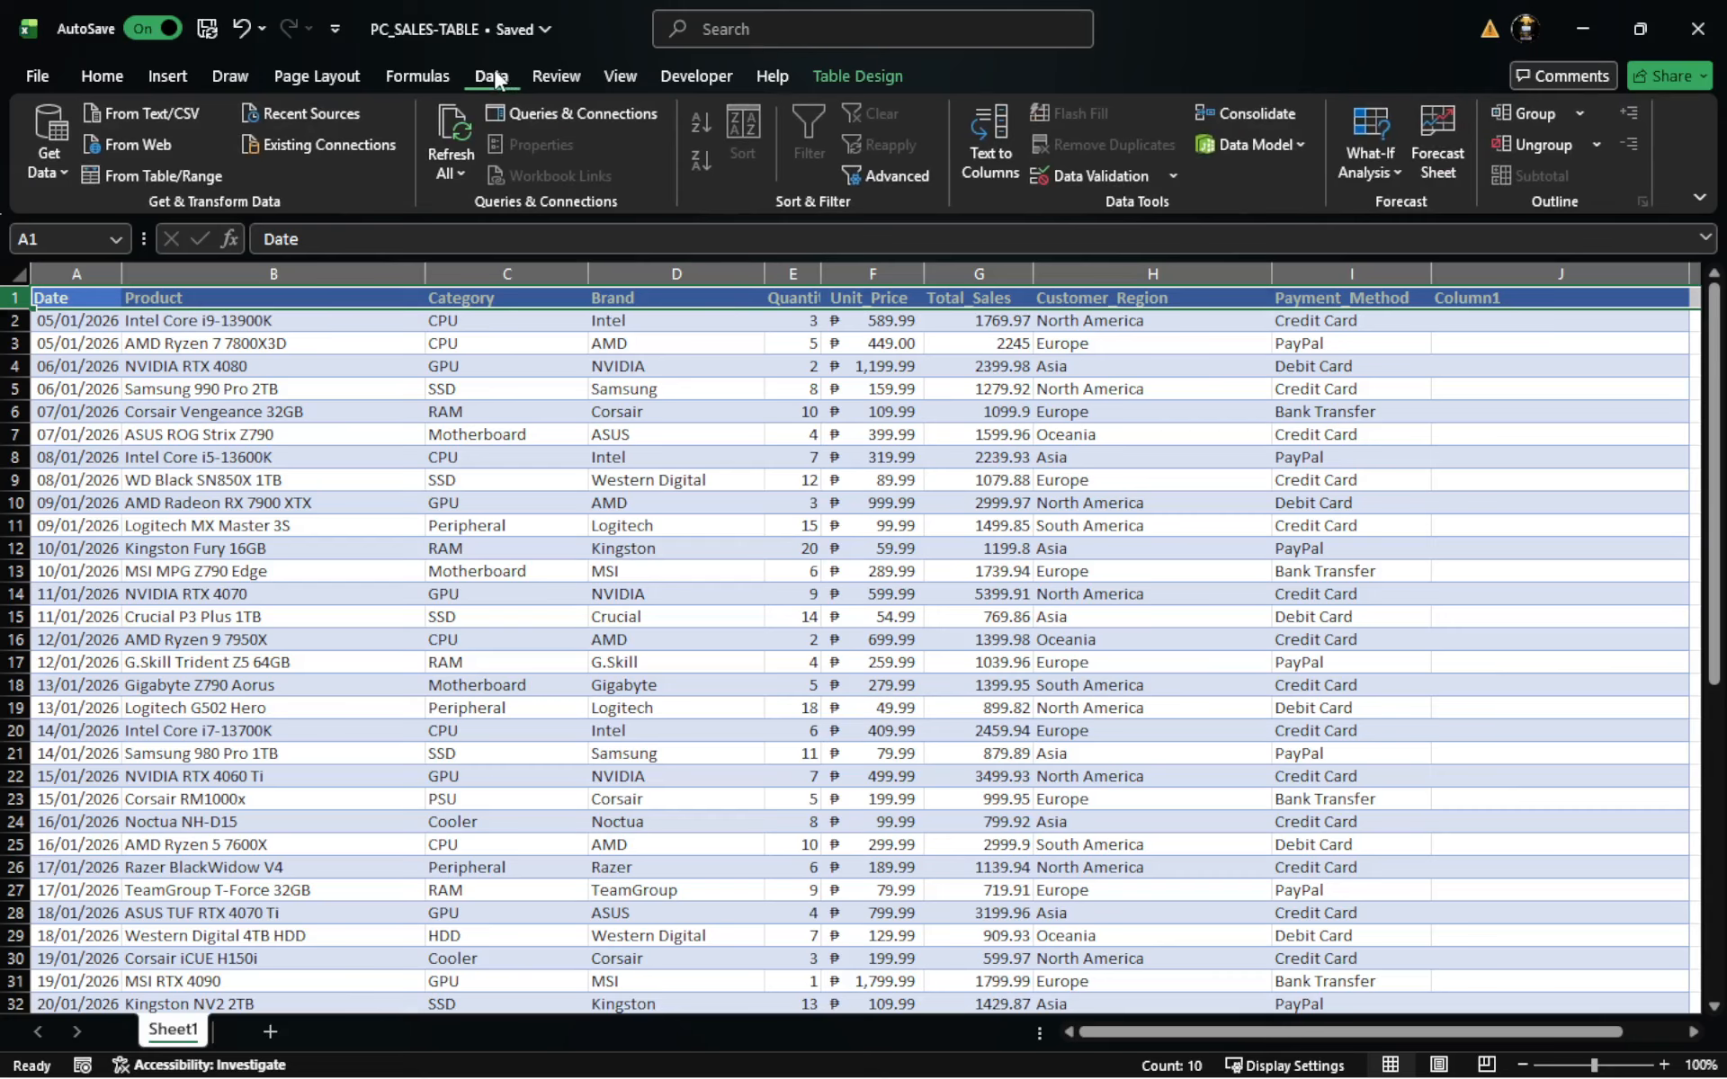
{"action": "left_click", "coordinate": [420, 389]}
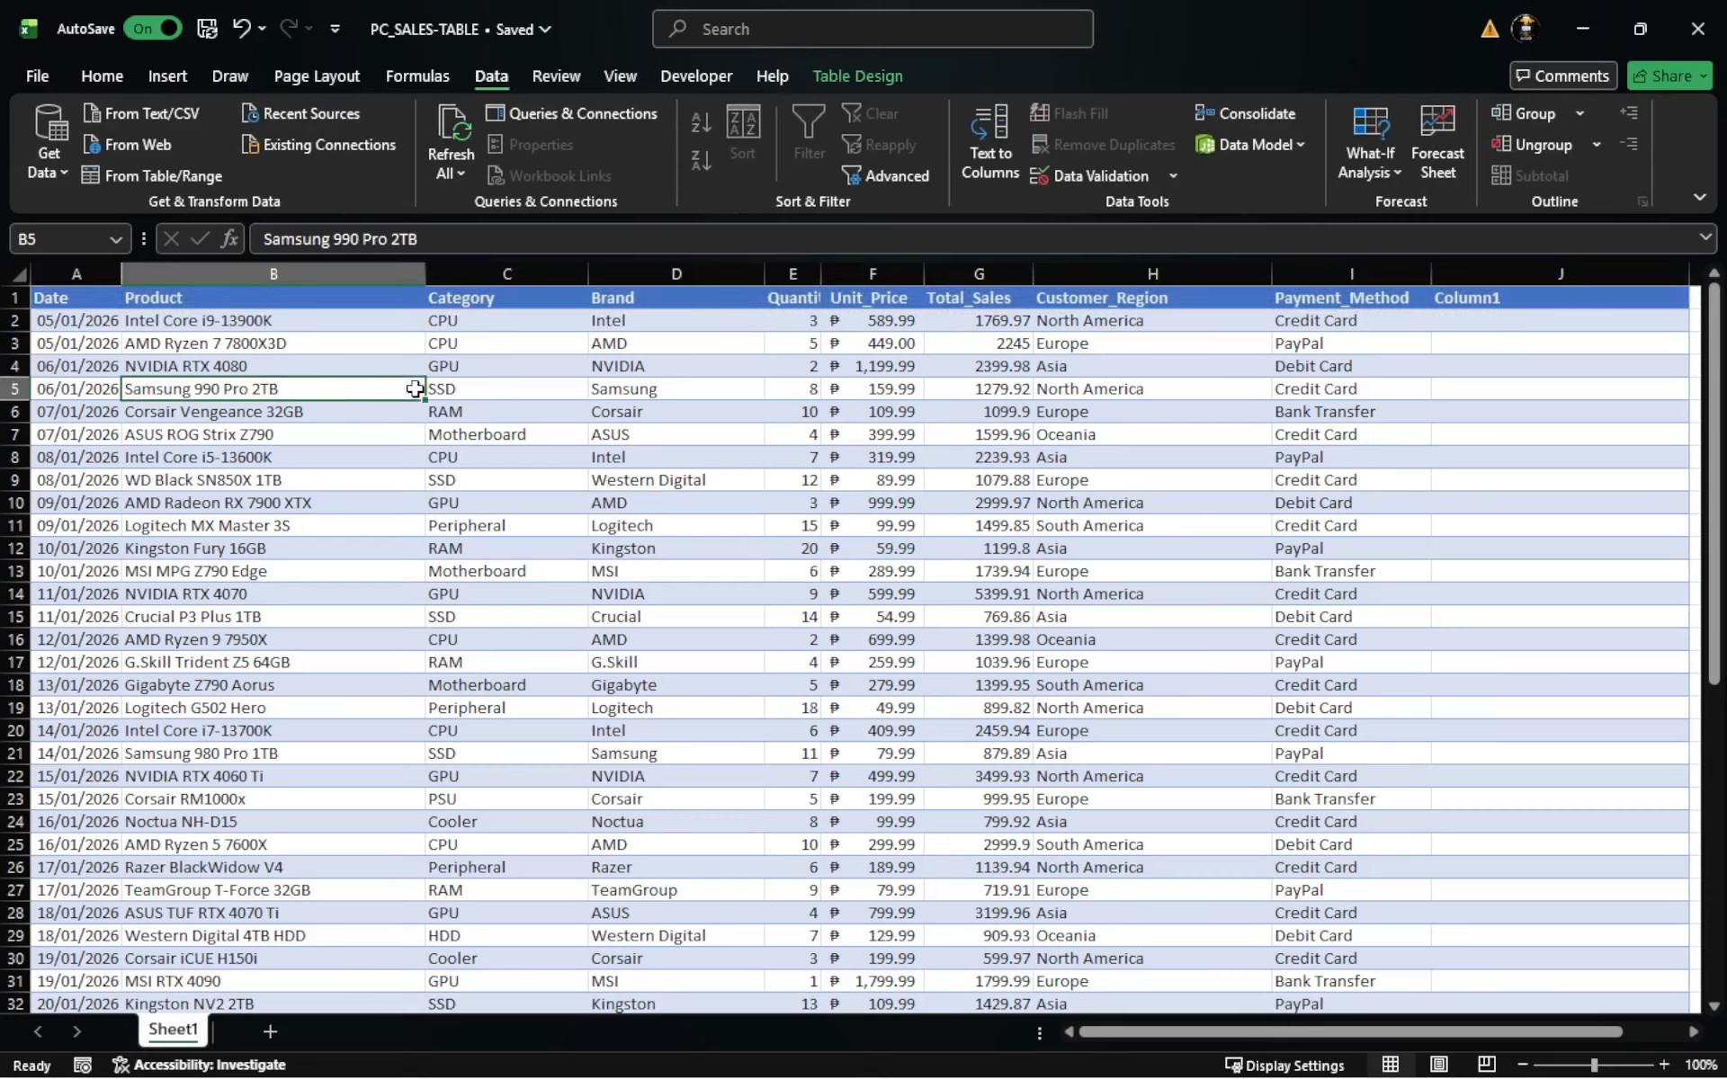
{"action": "left_click", "coordinate": [80, 298]}
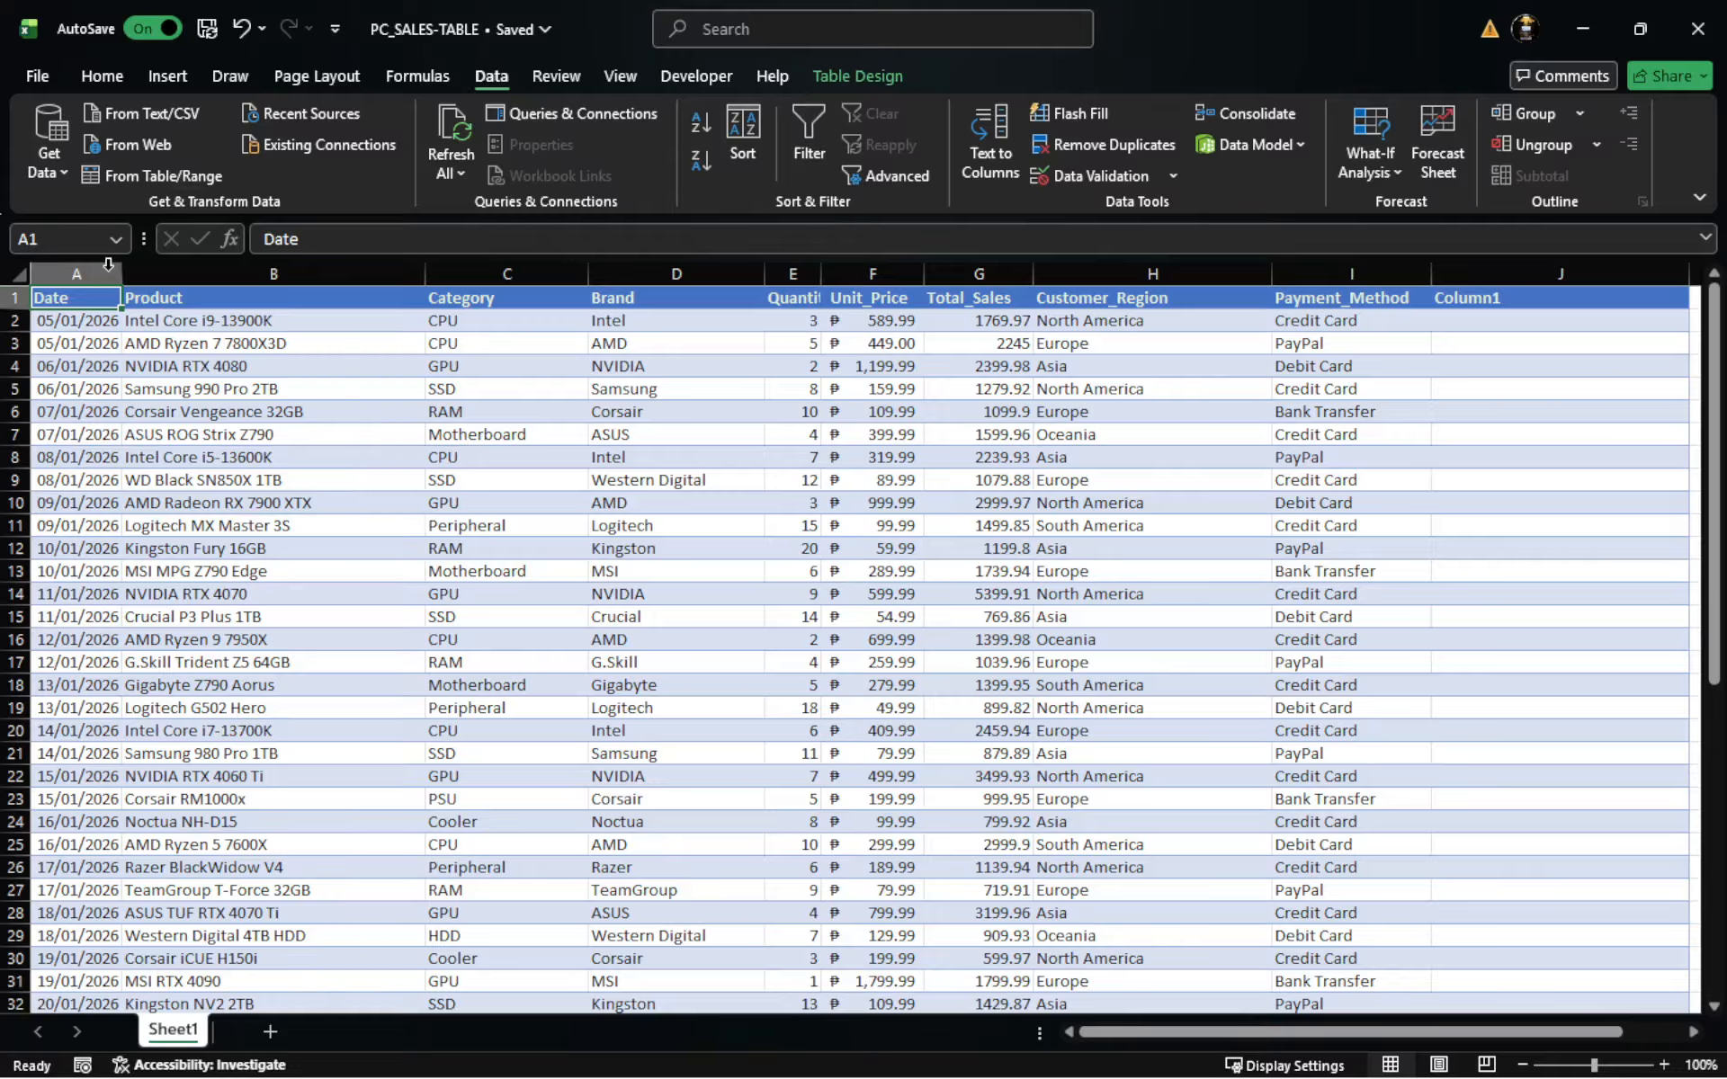
{"action": "left_click", "coordinate": [811, 156]}
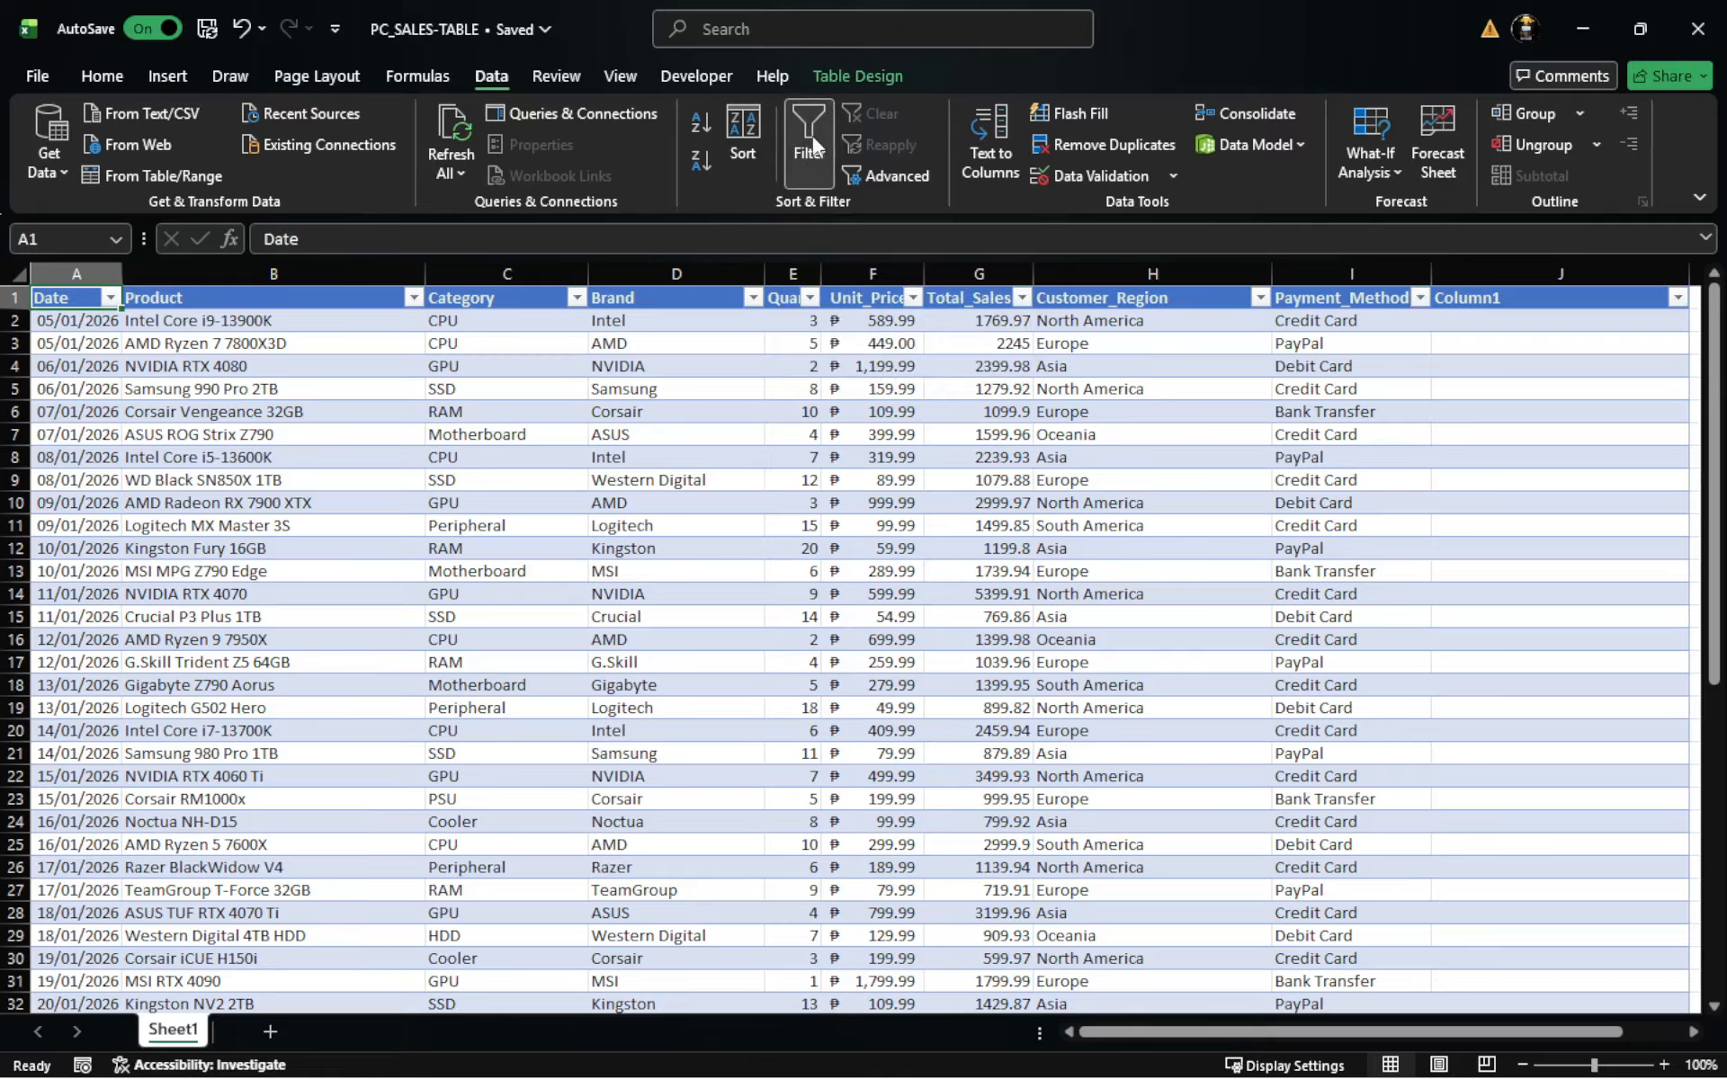
{"action": "left_click", "coordinate": [697, 496]}
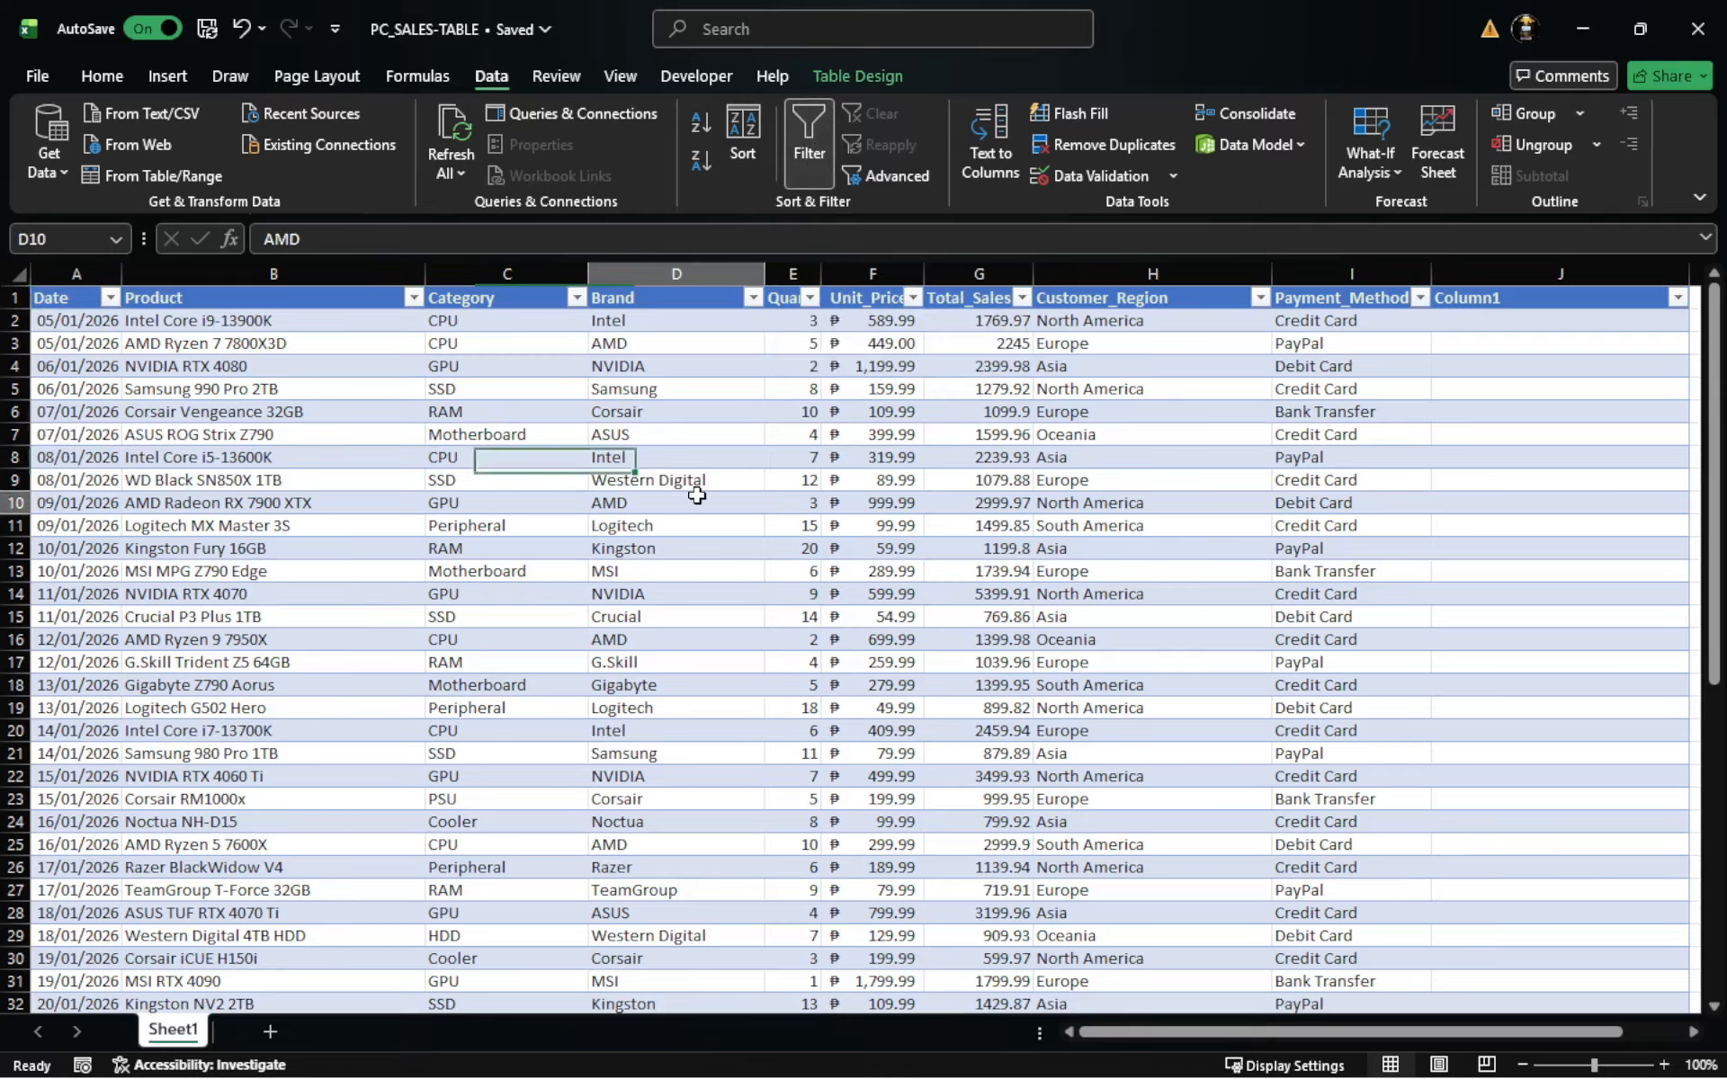
{"action": "left_click", "coordinate": [398, 342]}
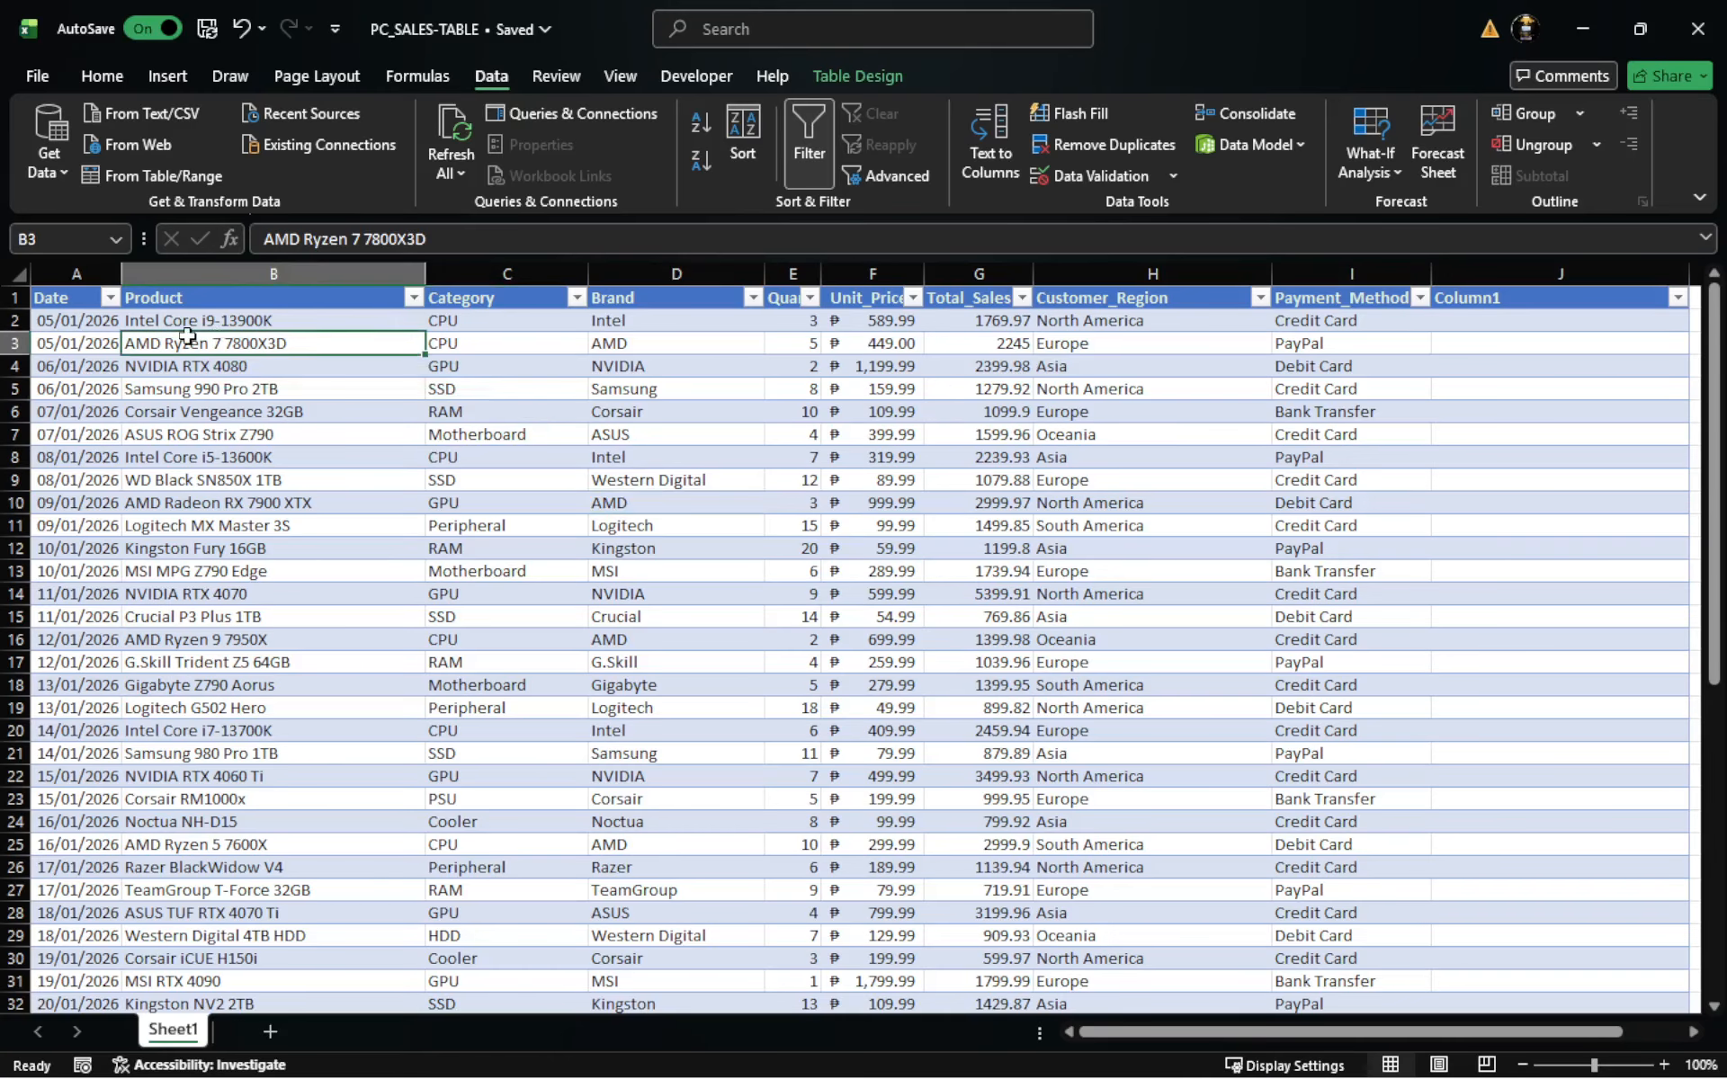
{"action": "left_click", "coordinate": [187, 433]}
{"action": "left_click", "coordinate": [694, 479]}
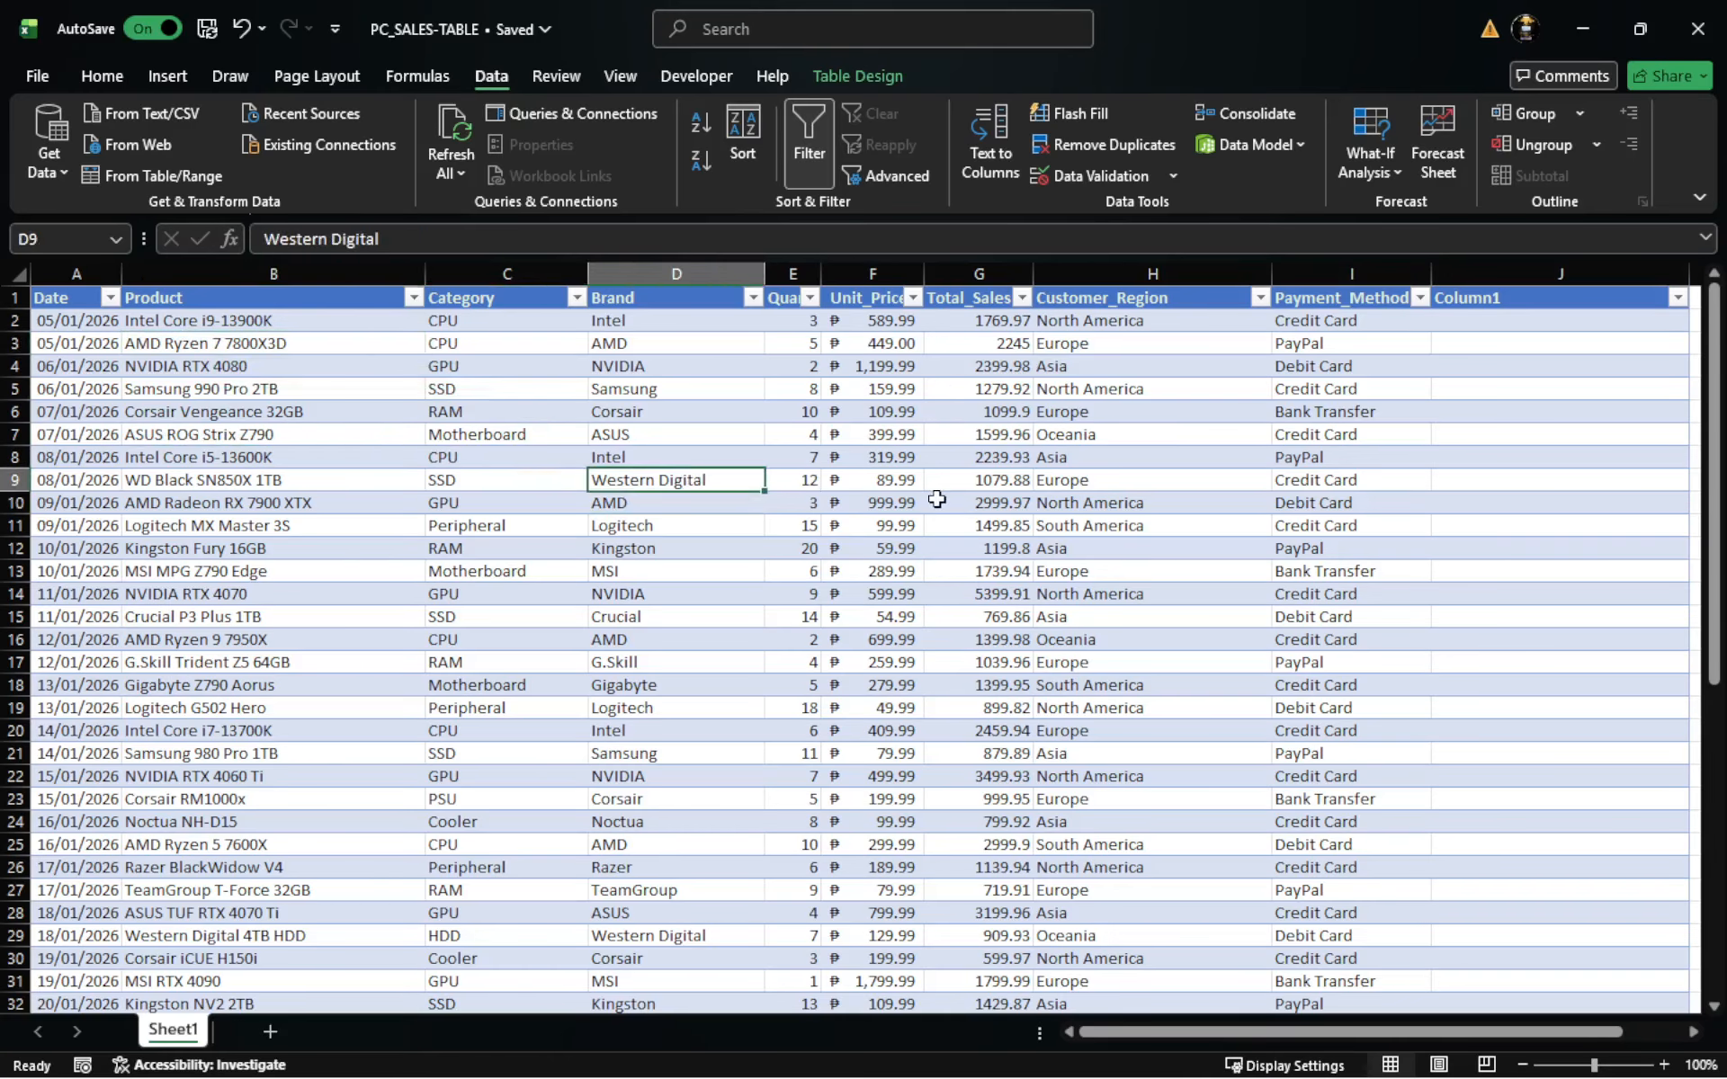
{"action": "left_click", "coordinate": [938, 500]}
{"action": "left_click", "coordinate": [1082, 483]}
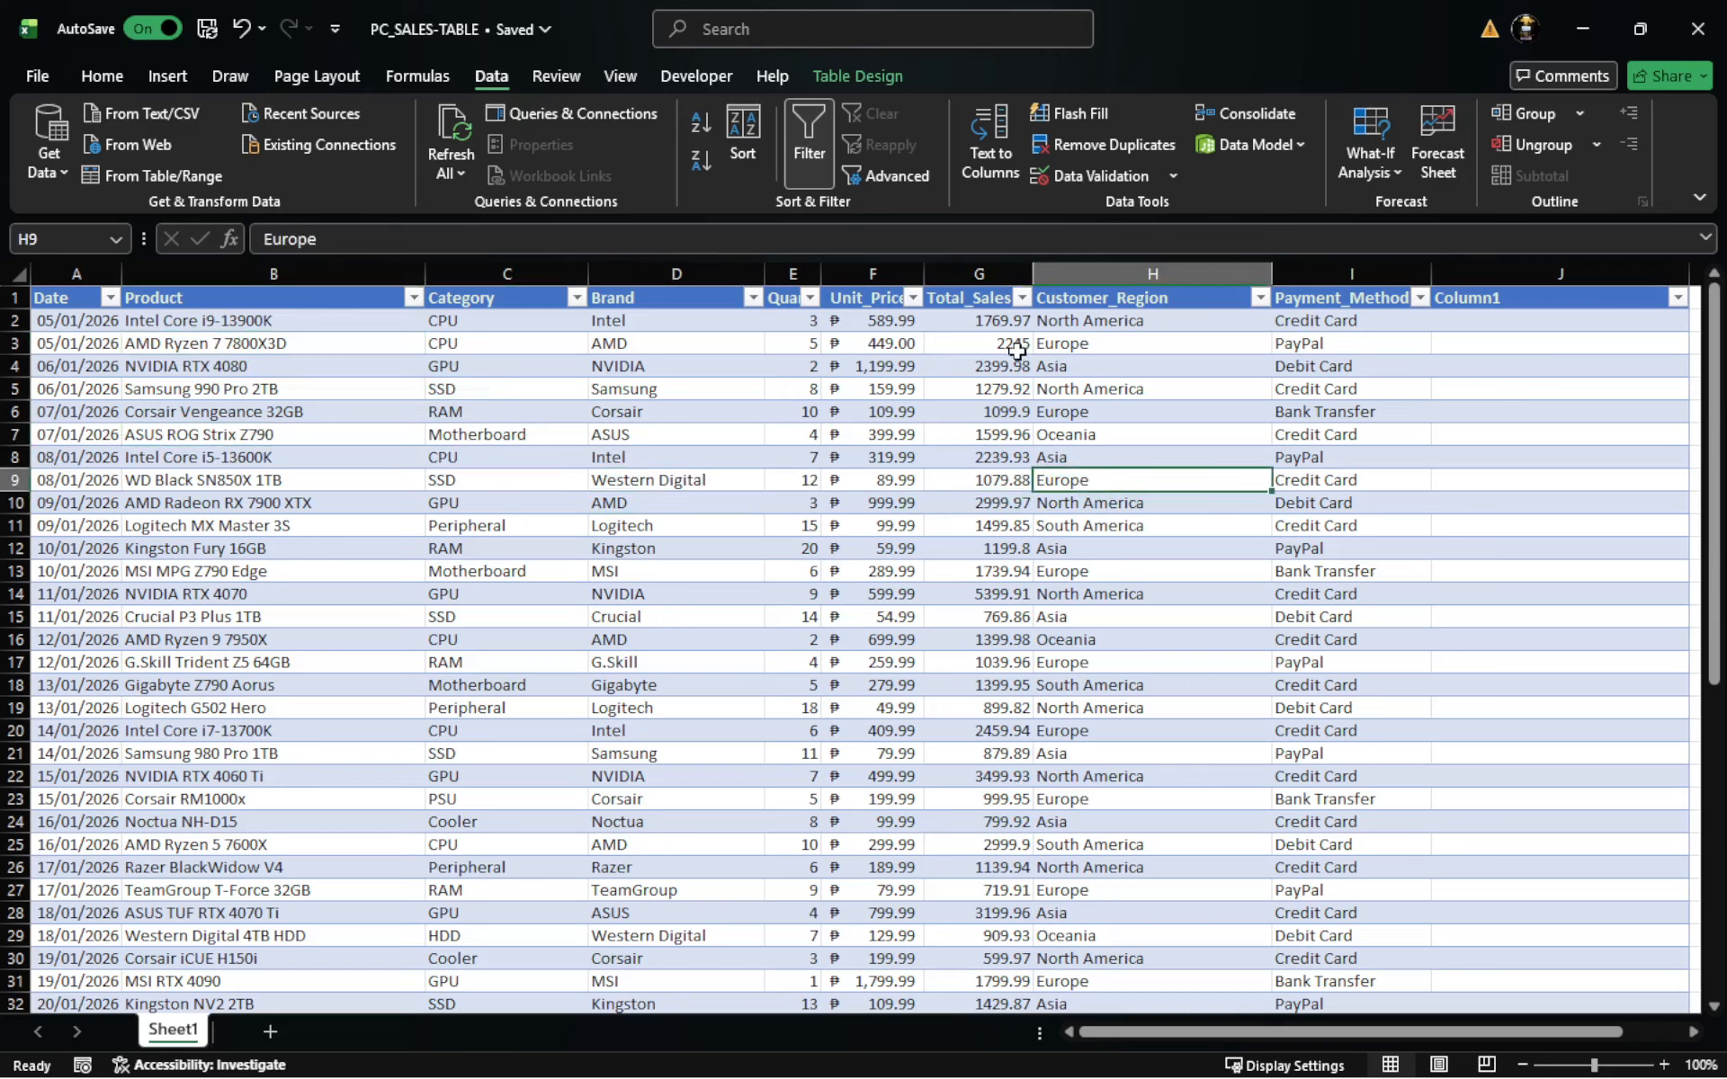
{"action": "left_click", "coordinate": [619, 340]}
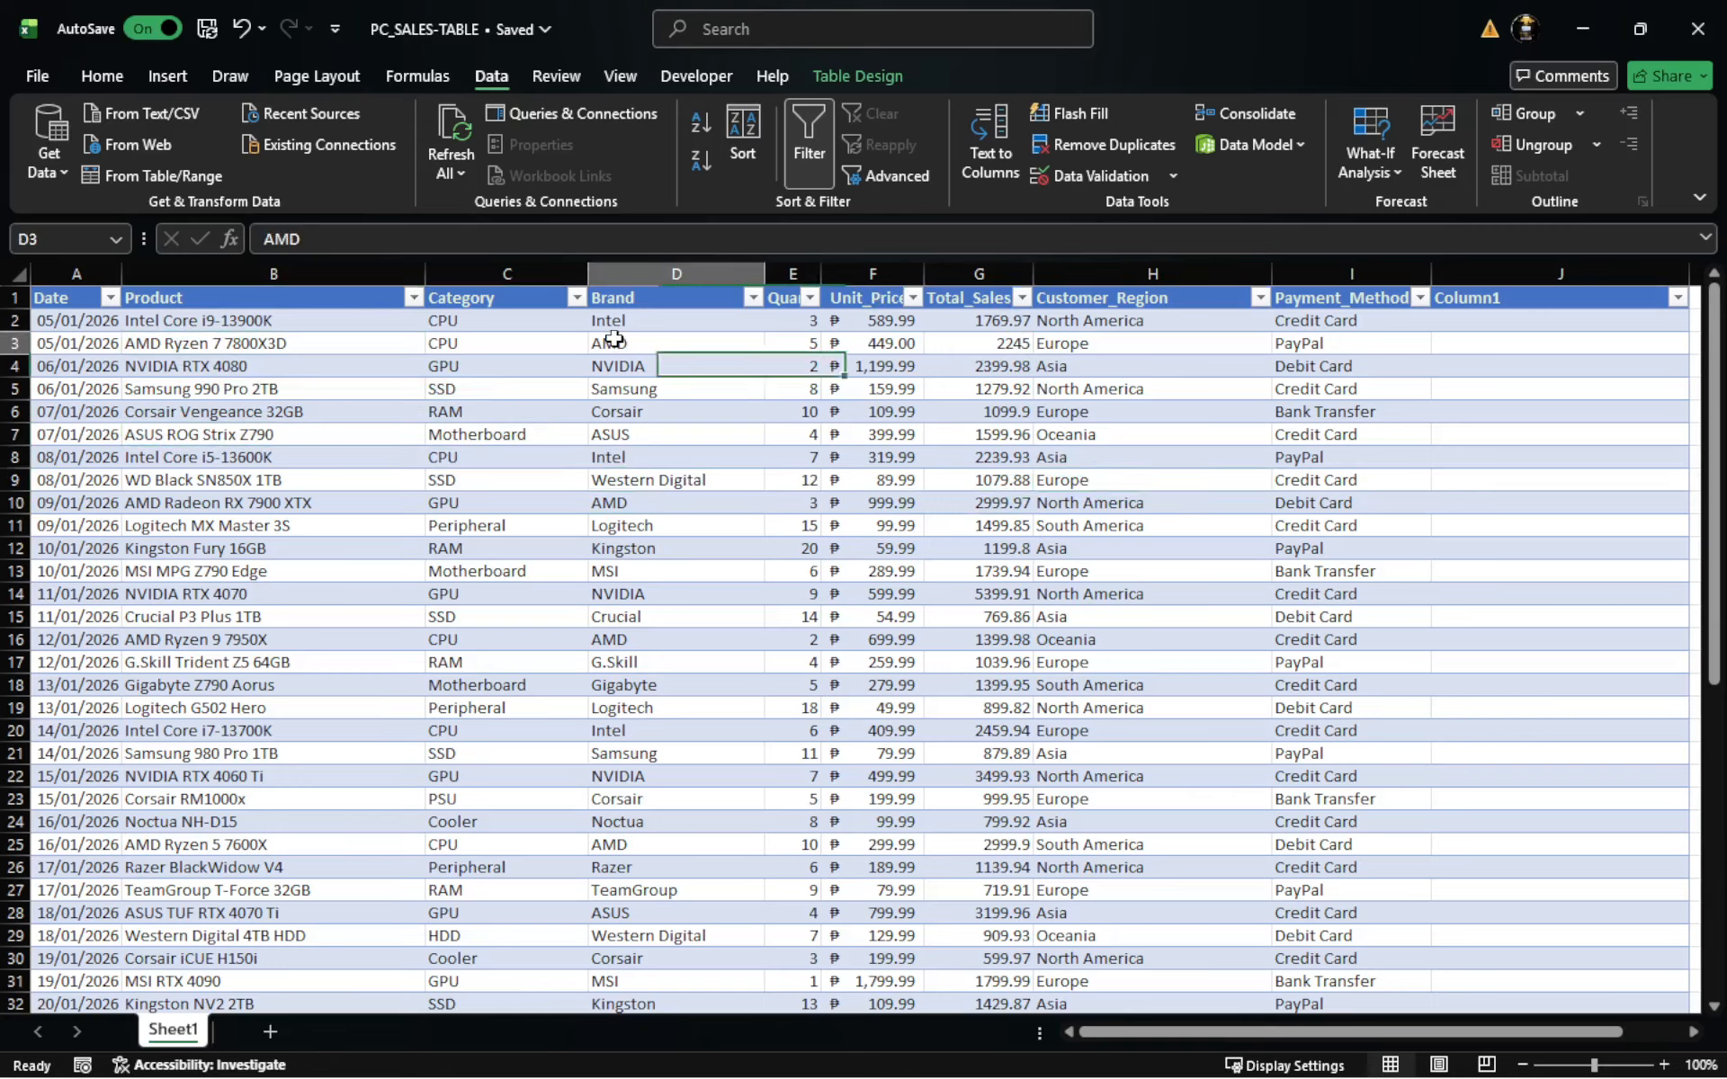
Step: Look at the filter options of the Brand column and close them without filtering
{"action": "left_click", "coordinate": [753, 298]}
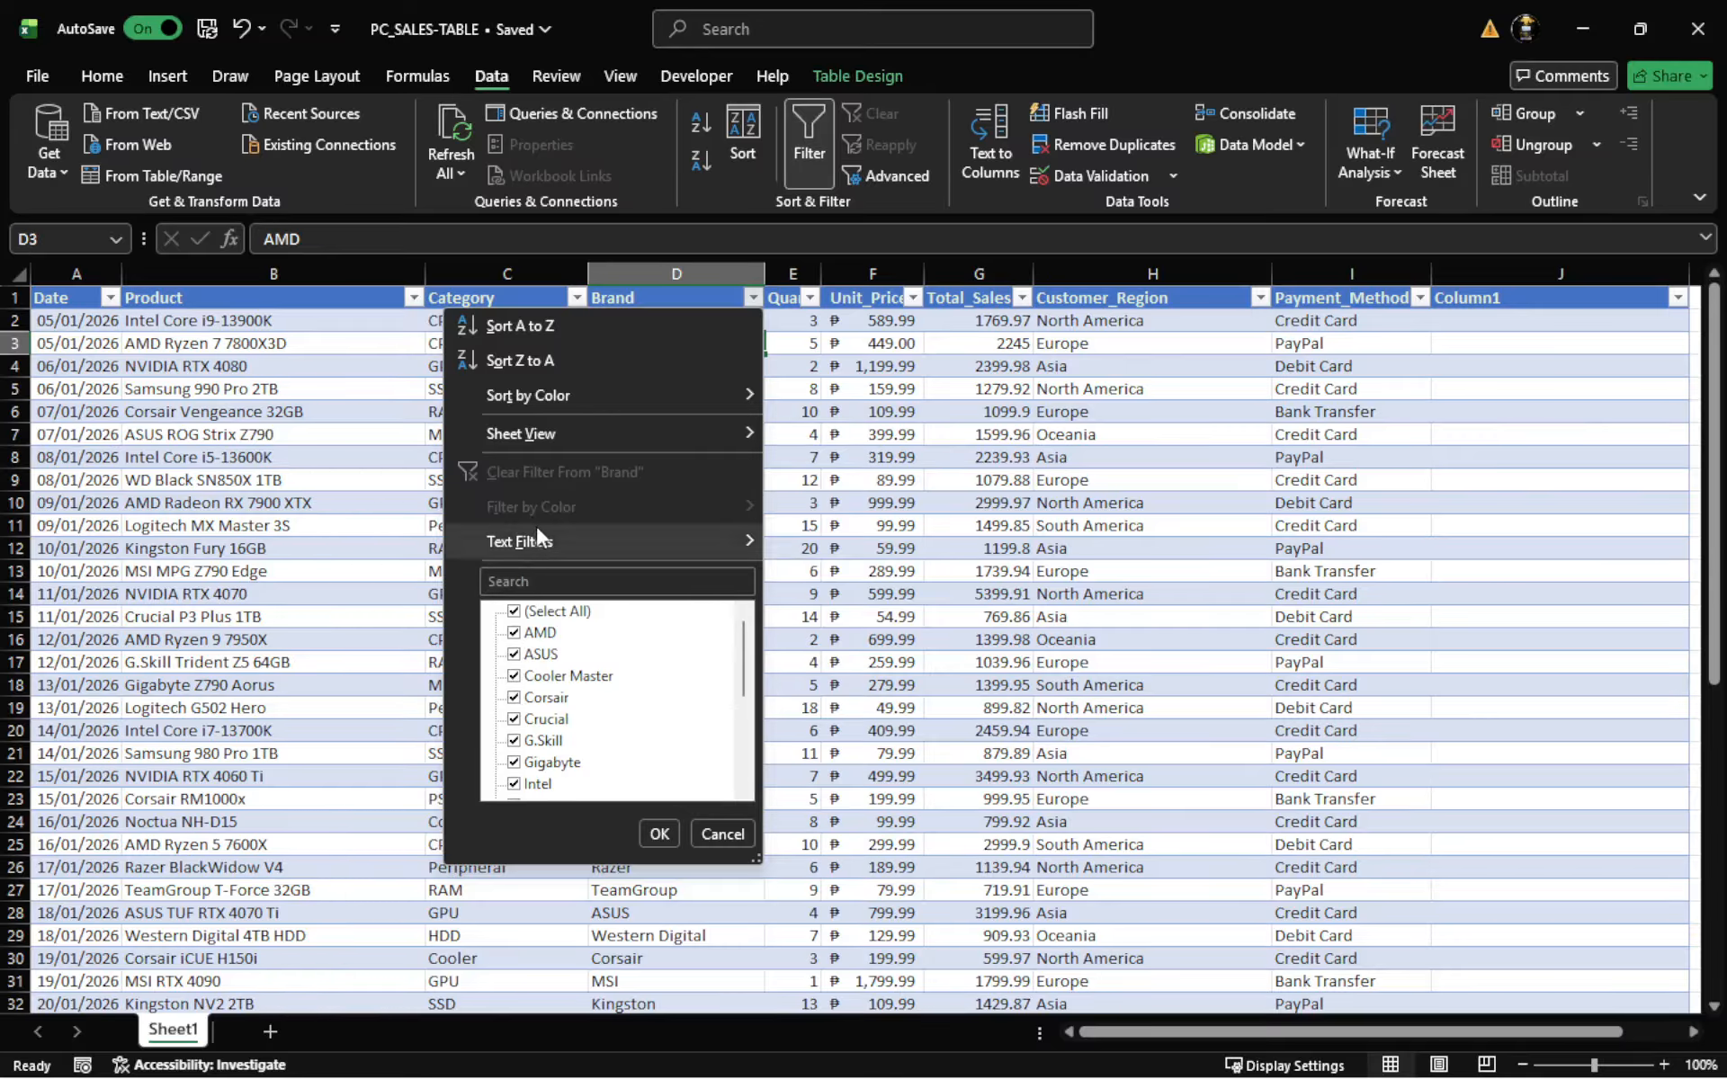
{"action": "key", "text": "Escape"}
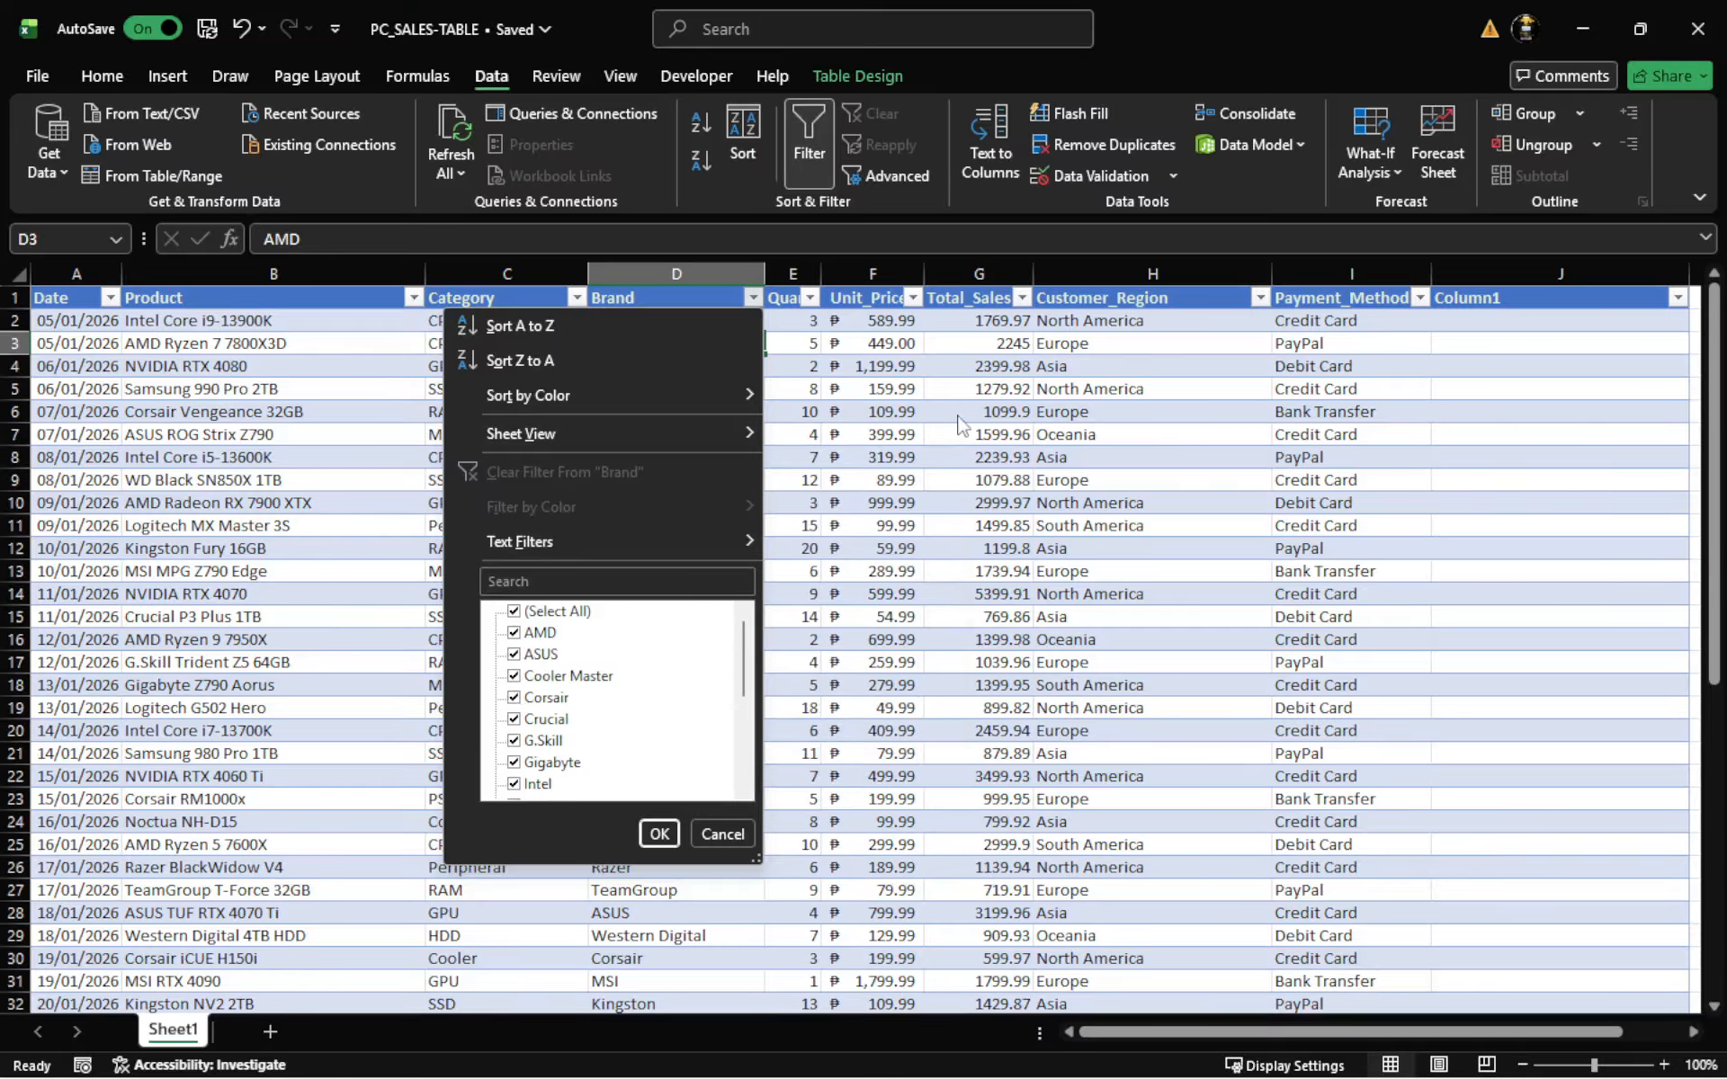
{"action": "key", "text": "Escape"}
{"action": "left_click", "coordinate": [501, 384]}
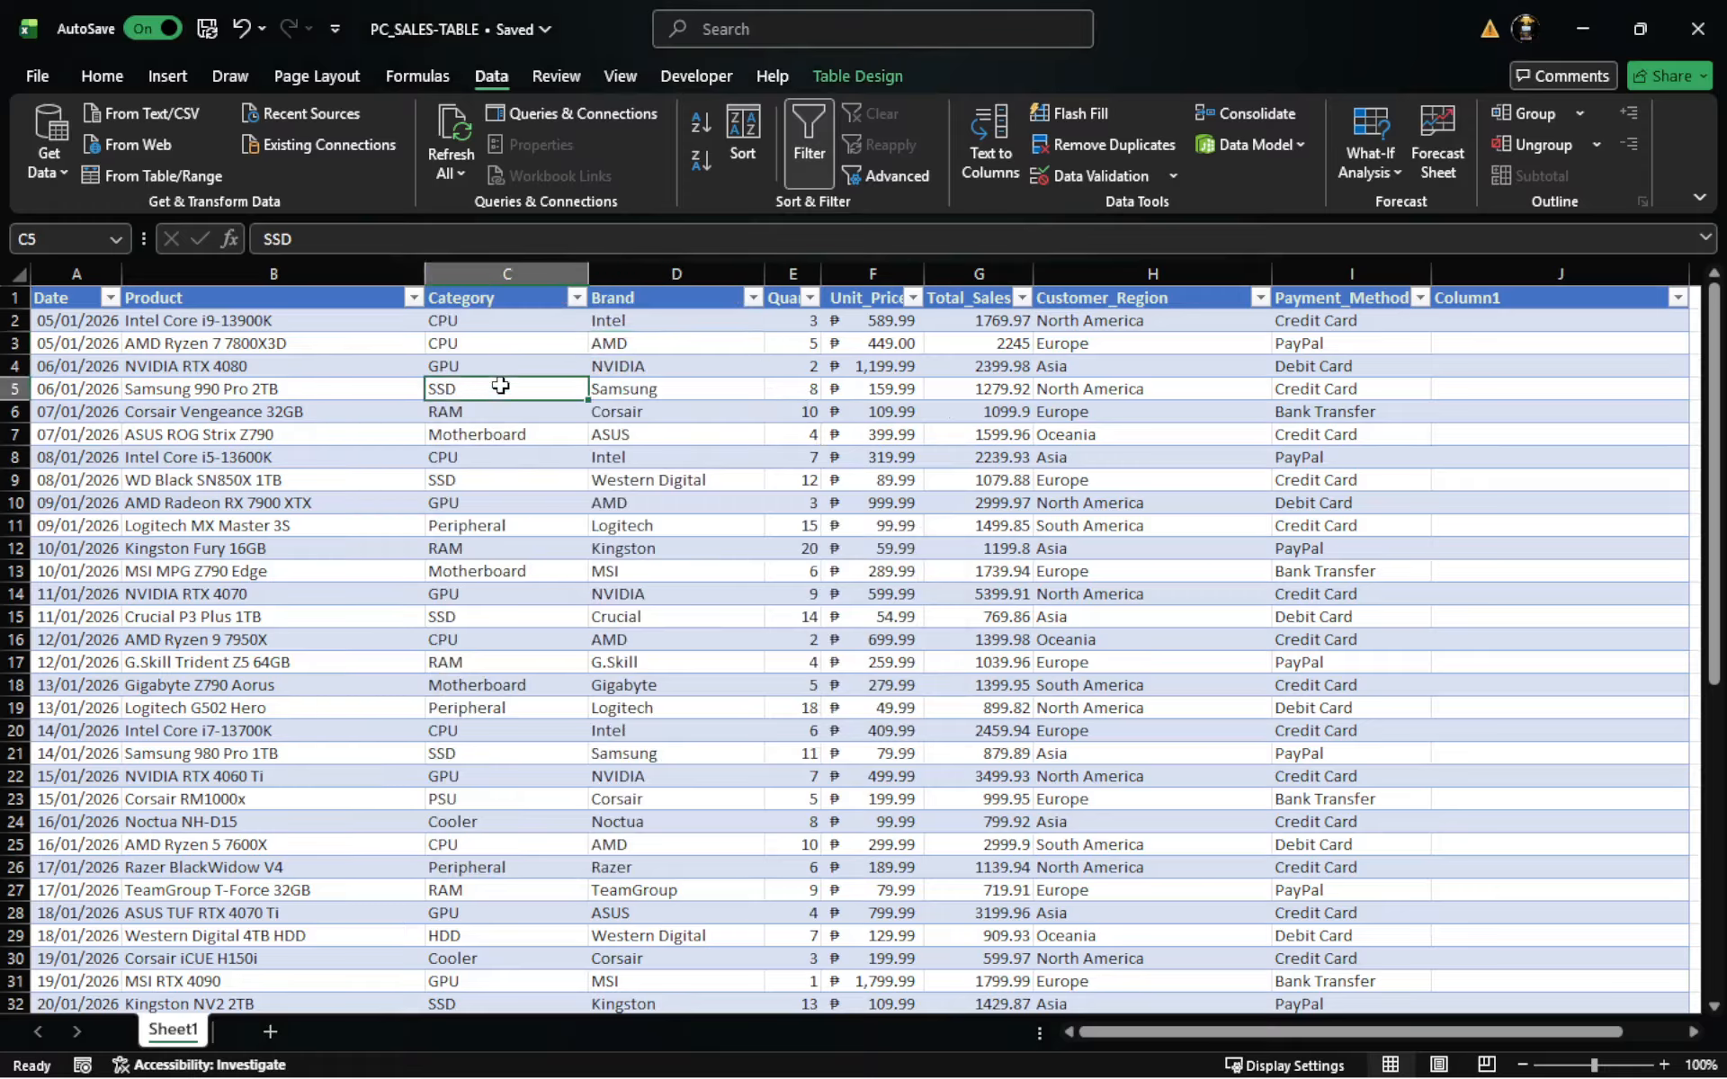
{"action": "left_click", "coordinate": [673, 366]}
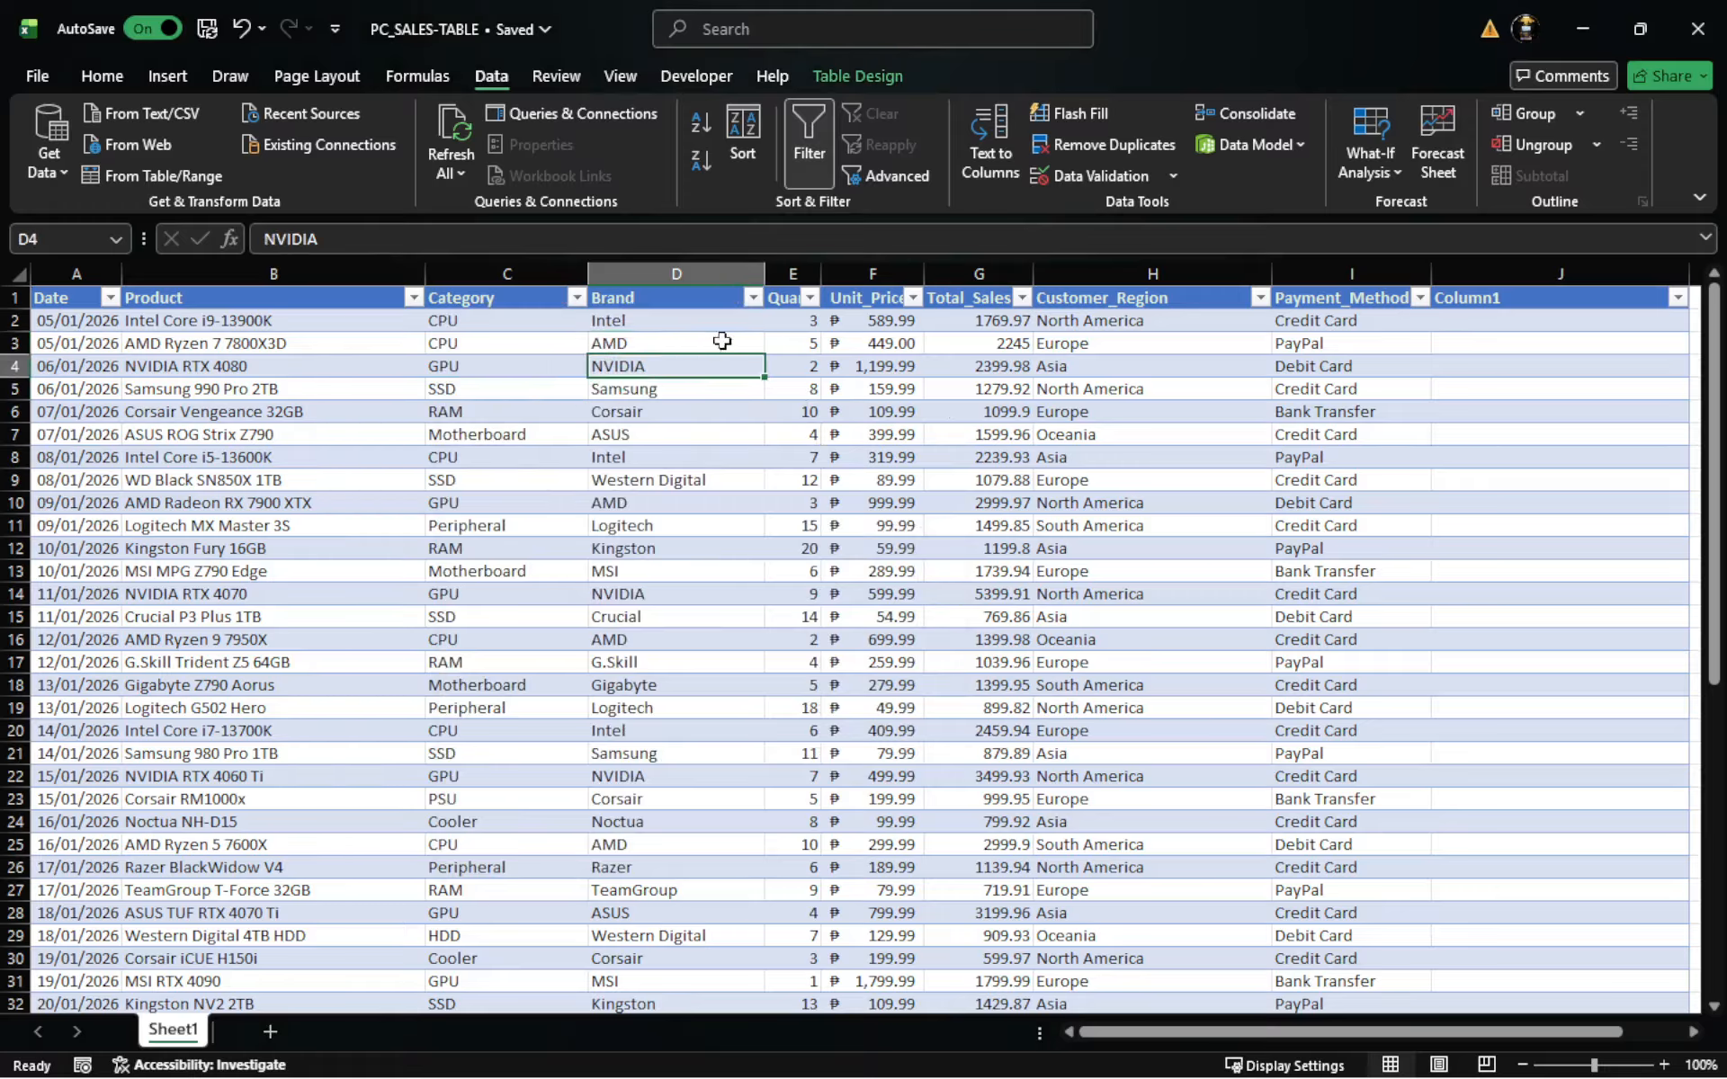
Step: Filter the Brand column to show only ASUS records
{"action": "left_click", "coordinate": [752, 297]}
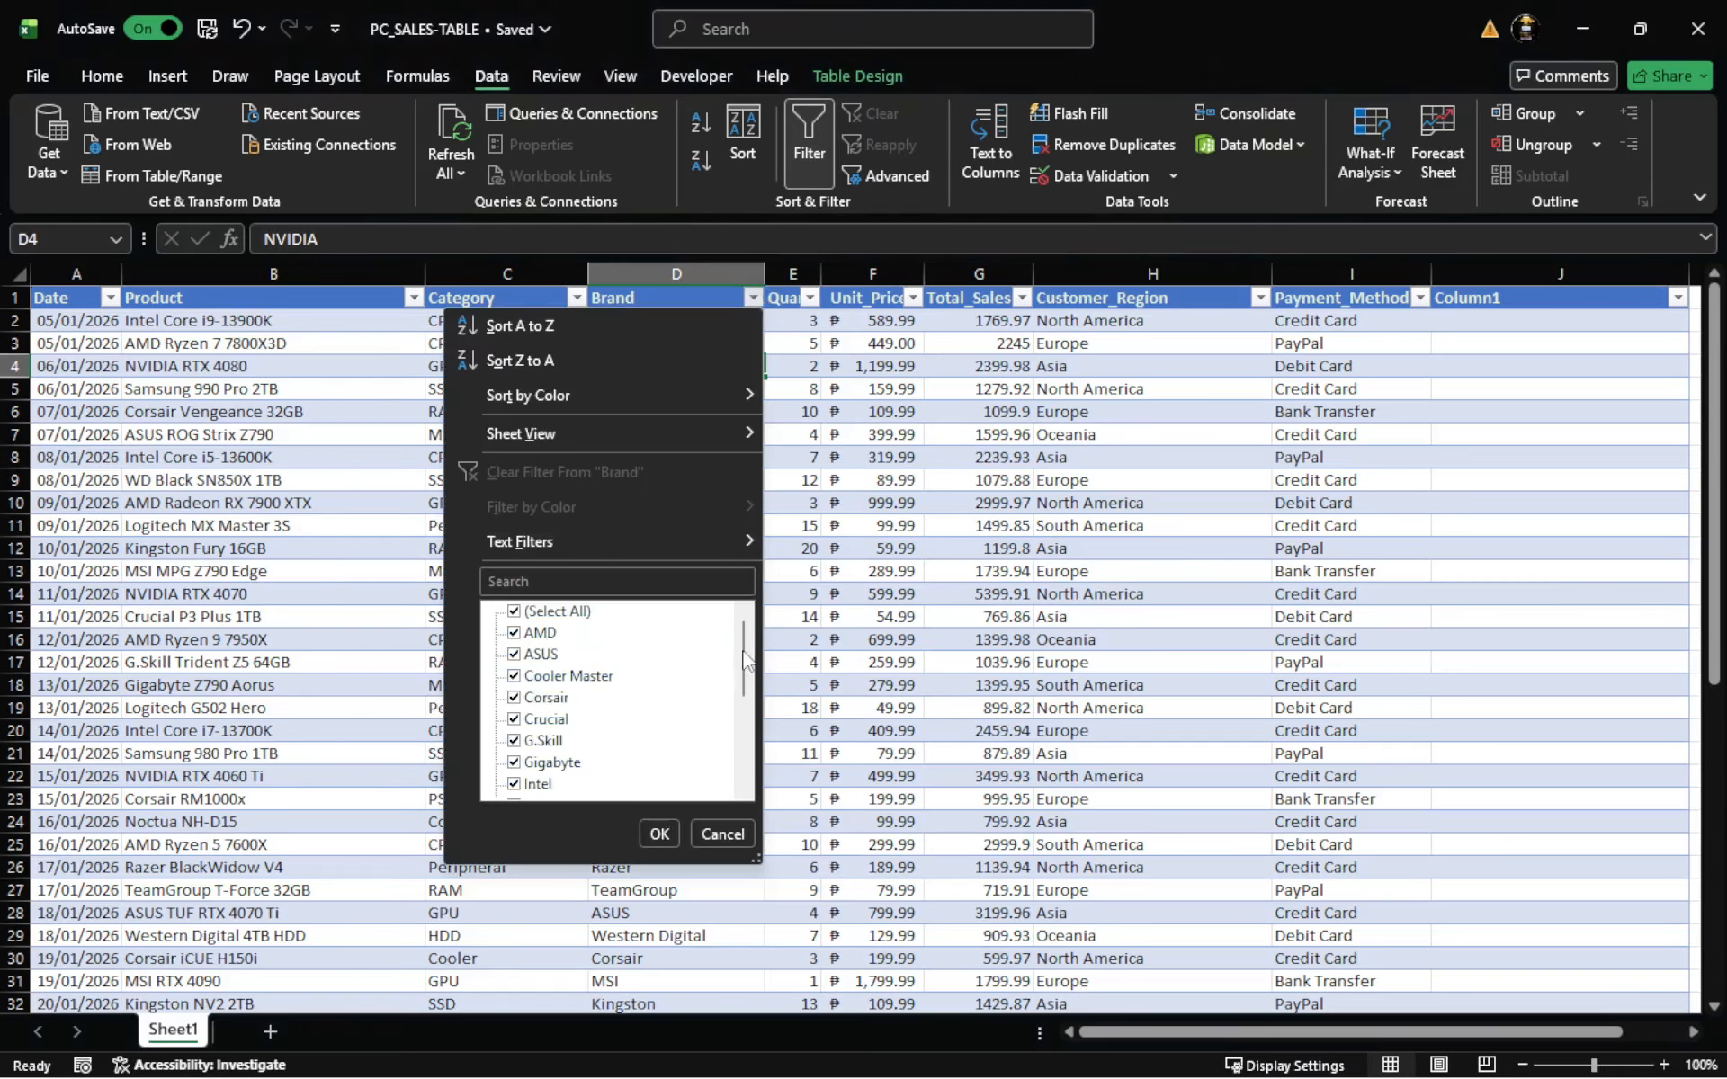
{"action": "mouse_move", "coordinate": [743, 661]}
{"action": "left_mouse_down"}
{"action": "mouse_move", "coordinate": [744, 781]}
{"action": "mouse_move", "coordinate": [762, 653]}
{"action": "left_mouse_up"}
{"action": "scroll", "coordinate": [630, 683], "scroll_direction": "down", "scroll_amount": 4}
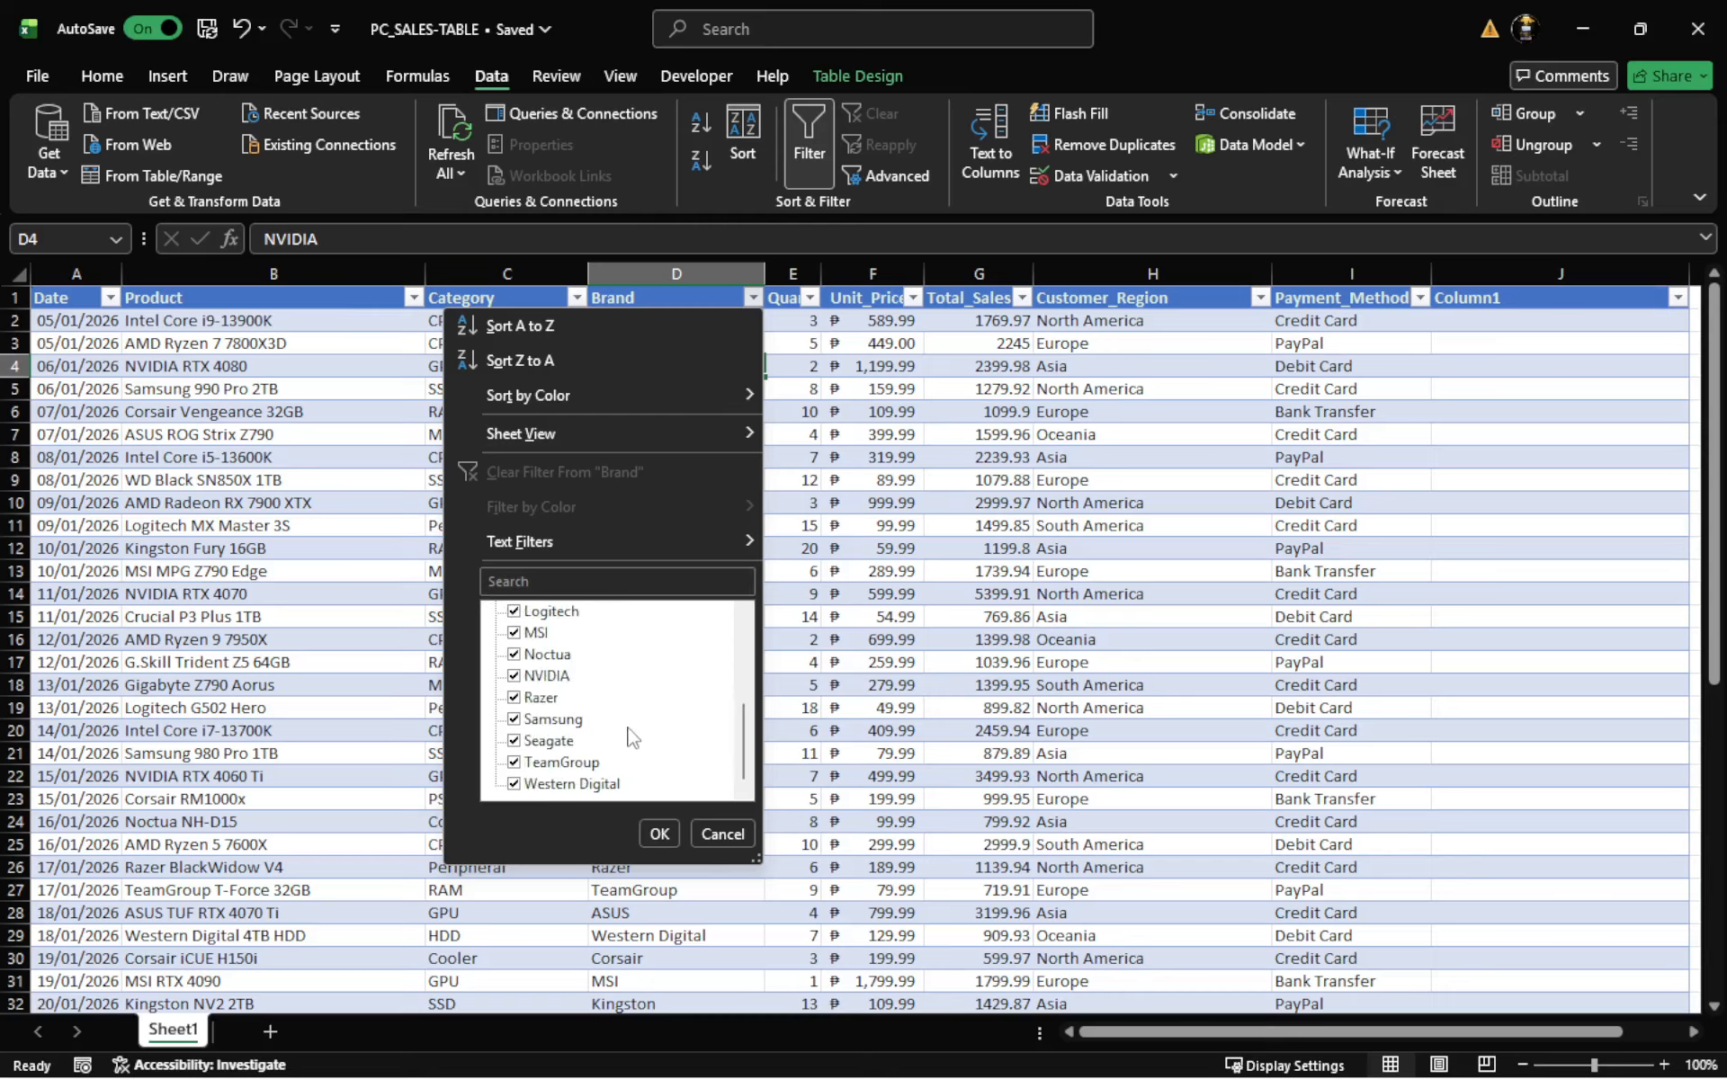
{"action": "scroll", "coordinate": [622, 748], "scroll_direction": "up", "scroll_amount": 4}
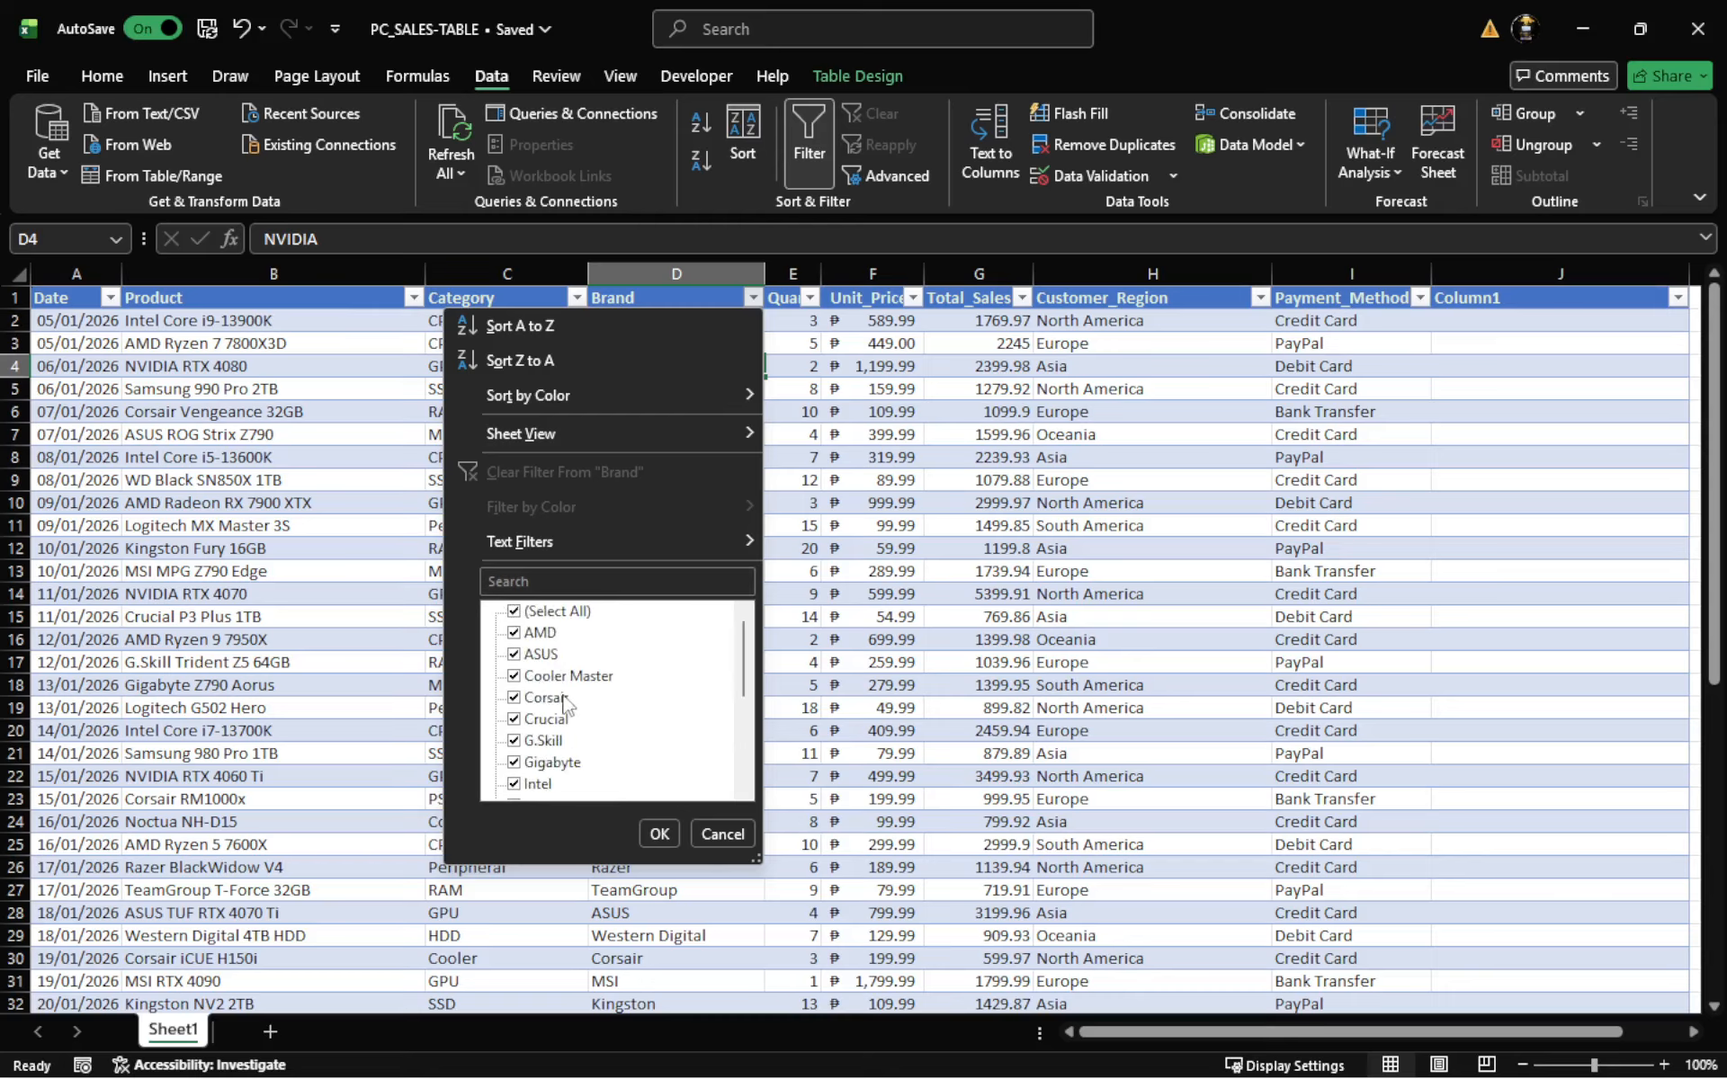
{"action": "left_click", "coordinate": [514, 612]}
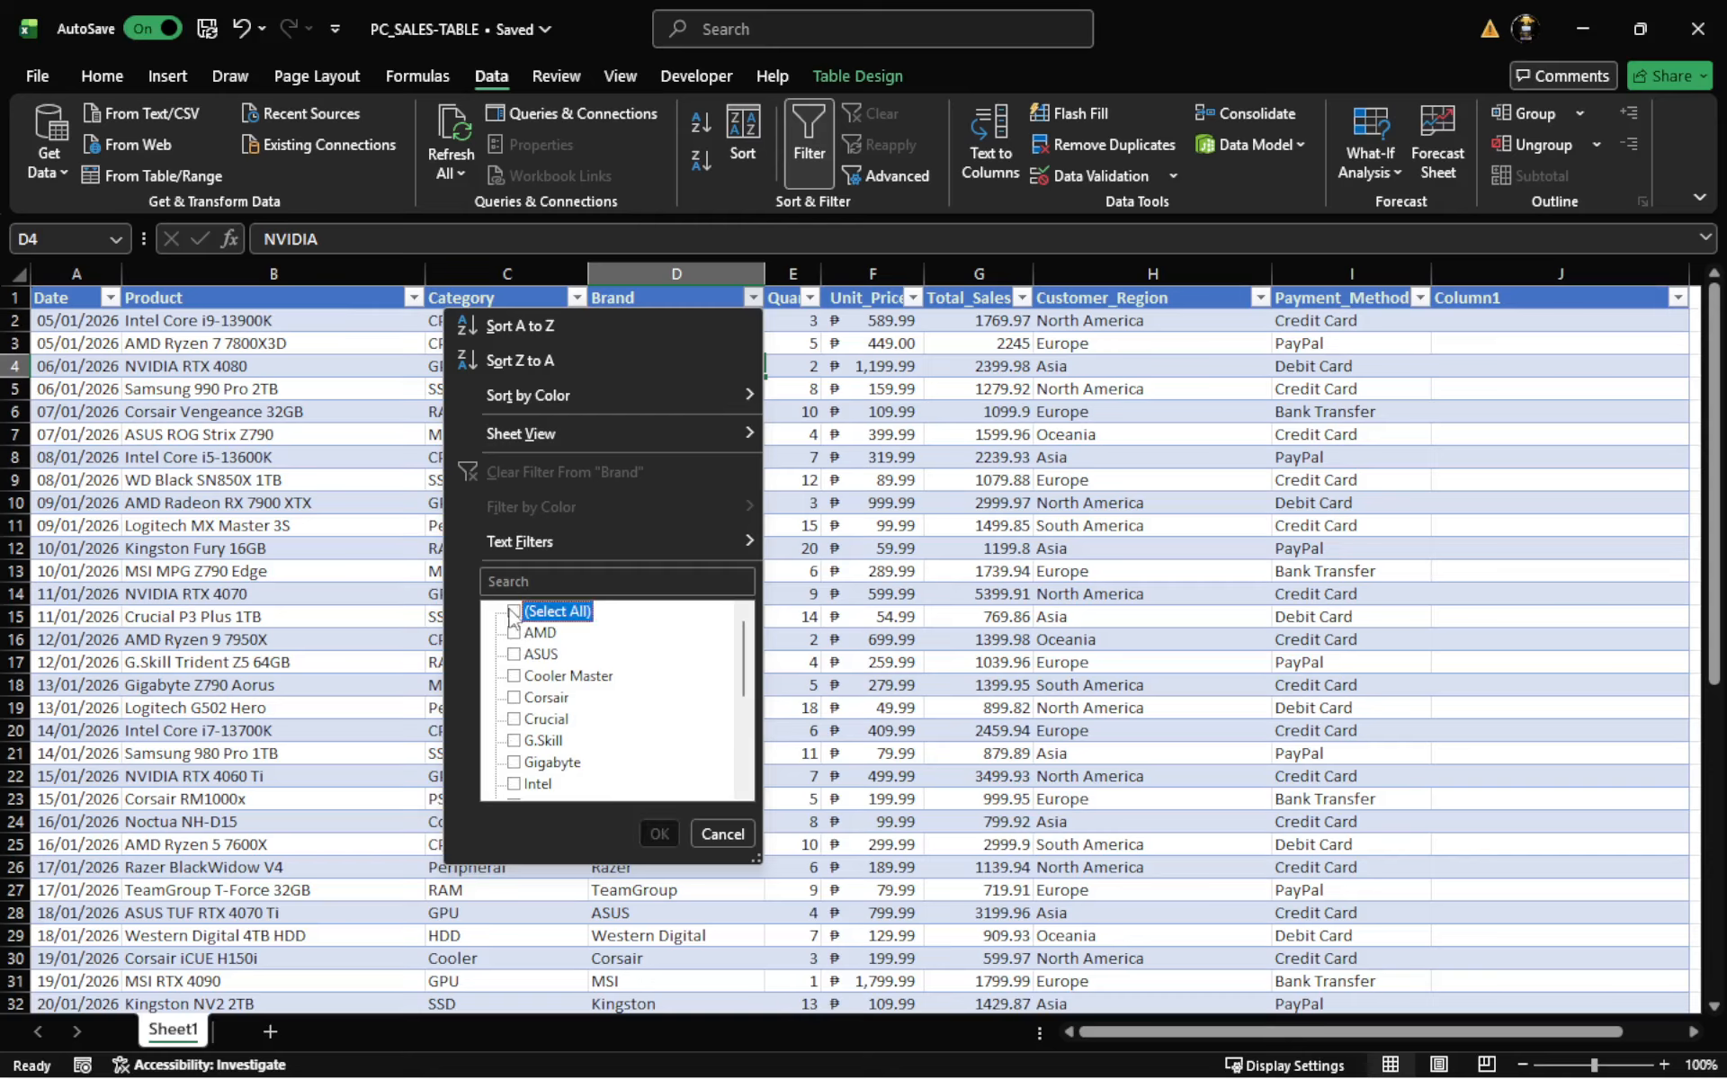
{"action": "left_click", "coordinate": [514, 657]}
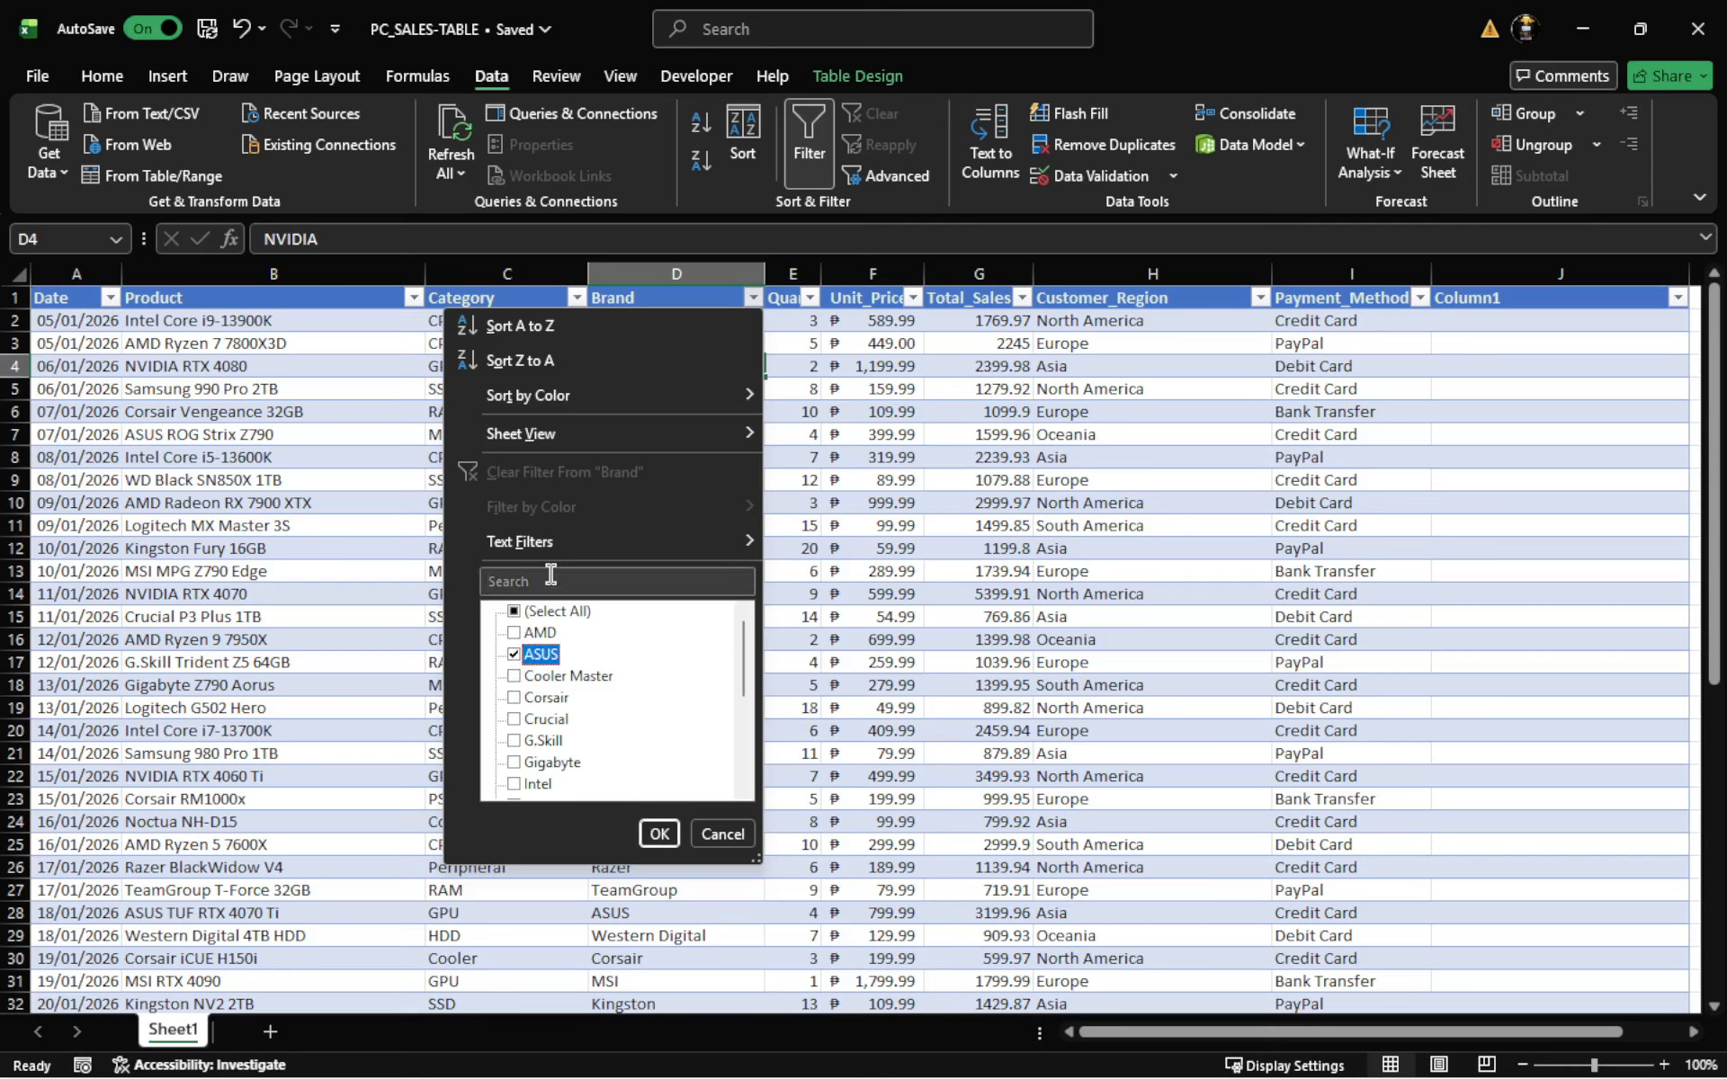
{"action": "mouse_move", "coordinate": [563, 553]}
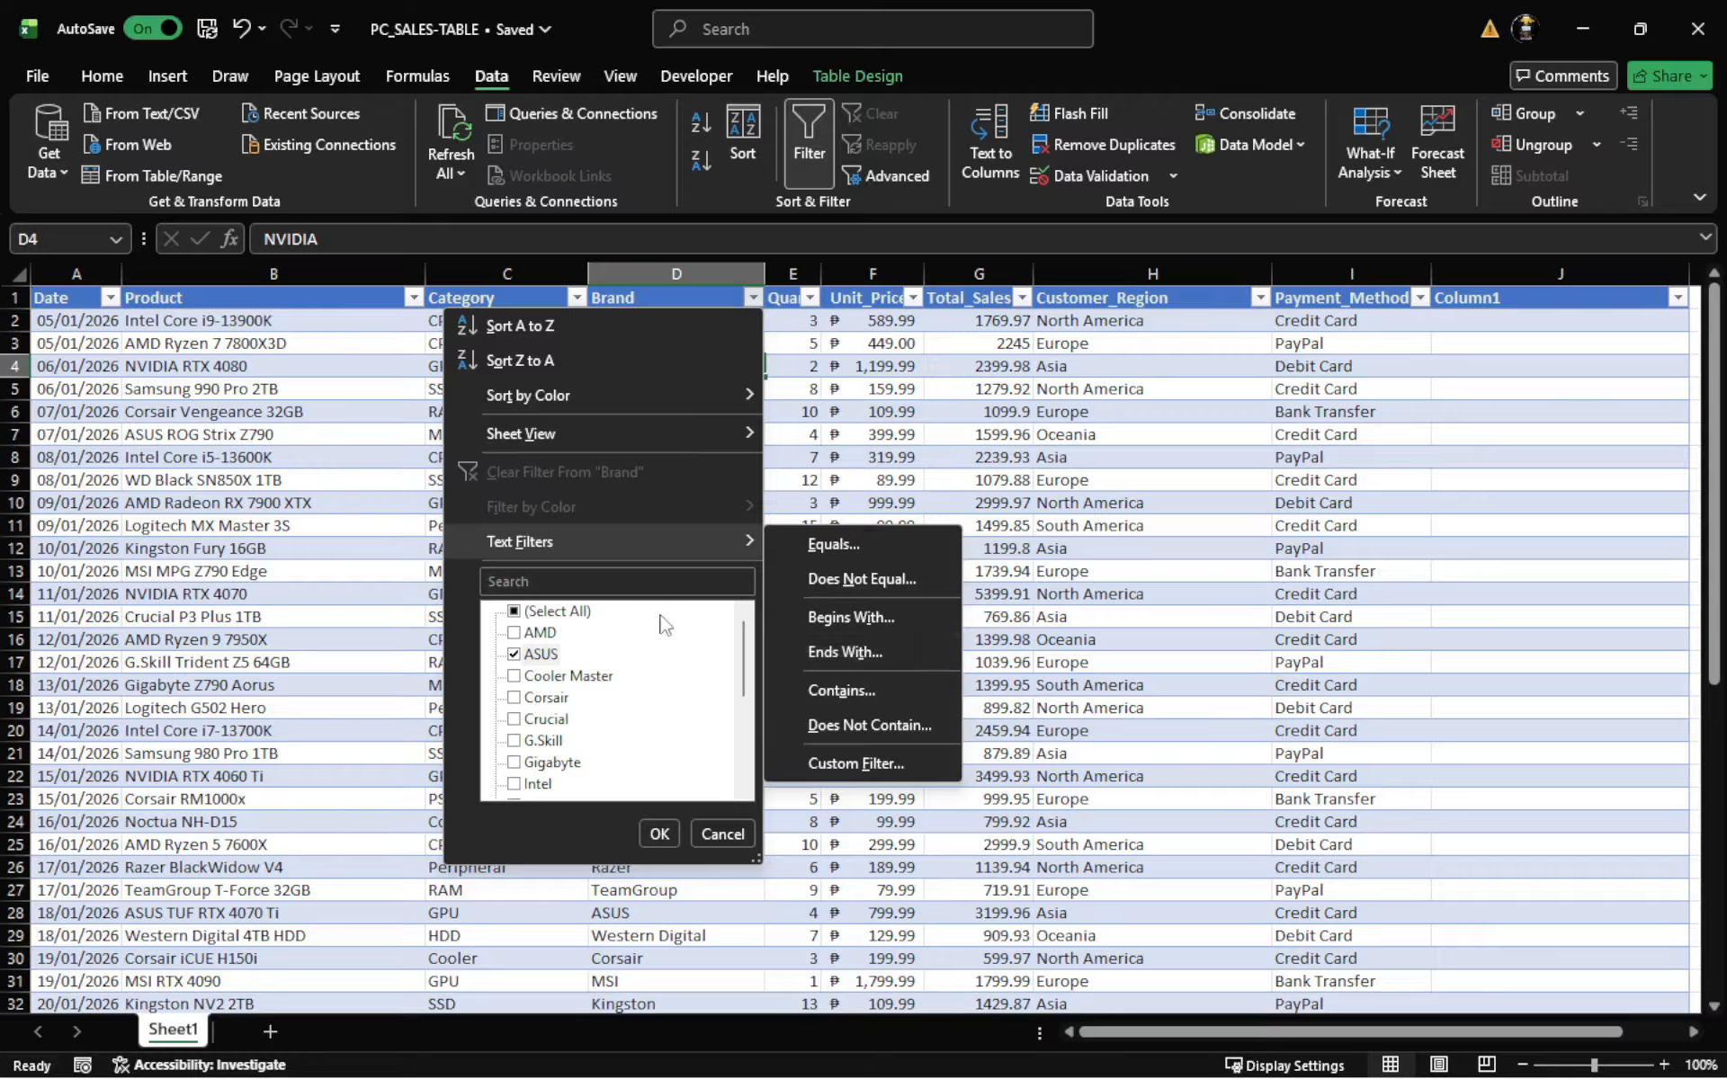
{"action": "left_click", "coordinate": [656, 833]}
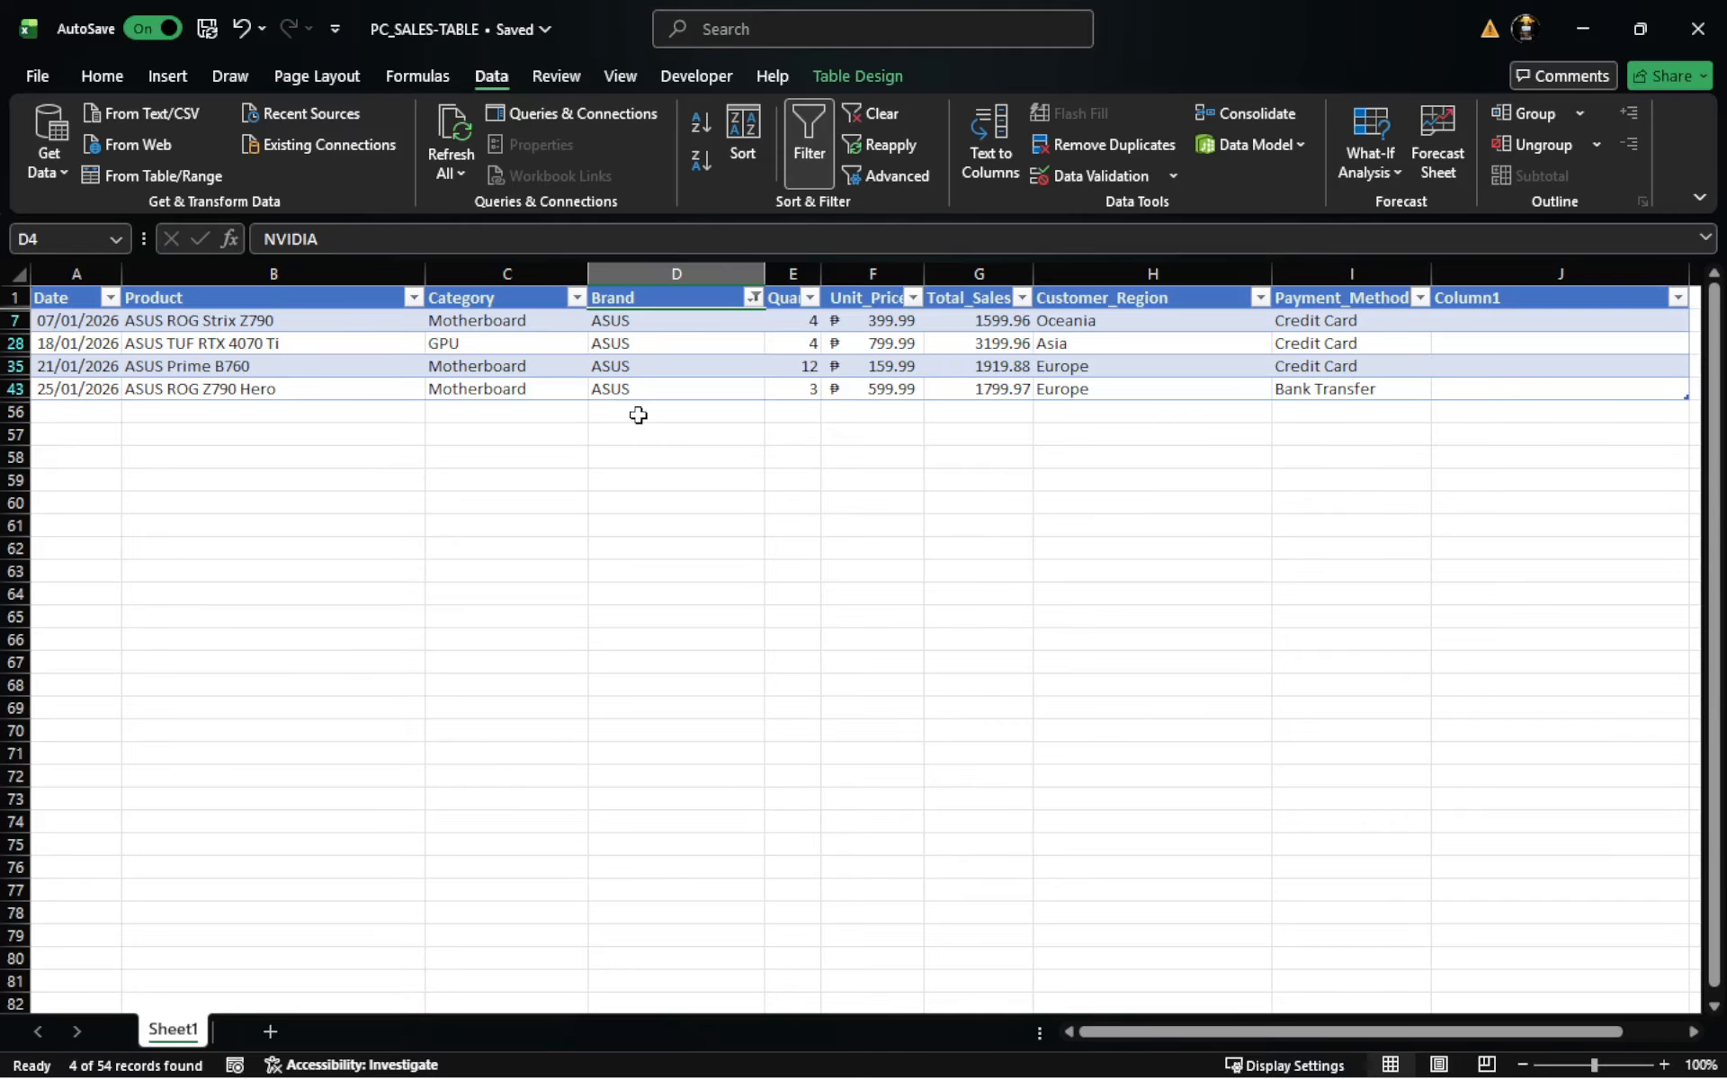
{"action": "left_click", "coordinate": [753, 300]}
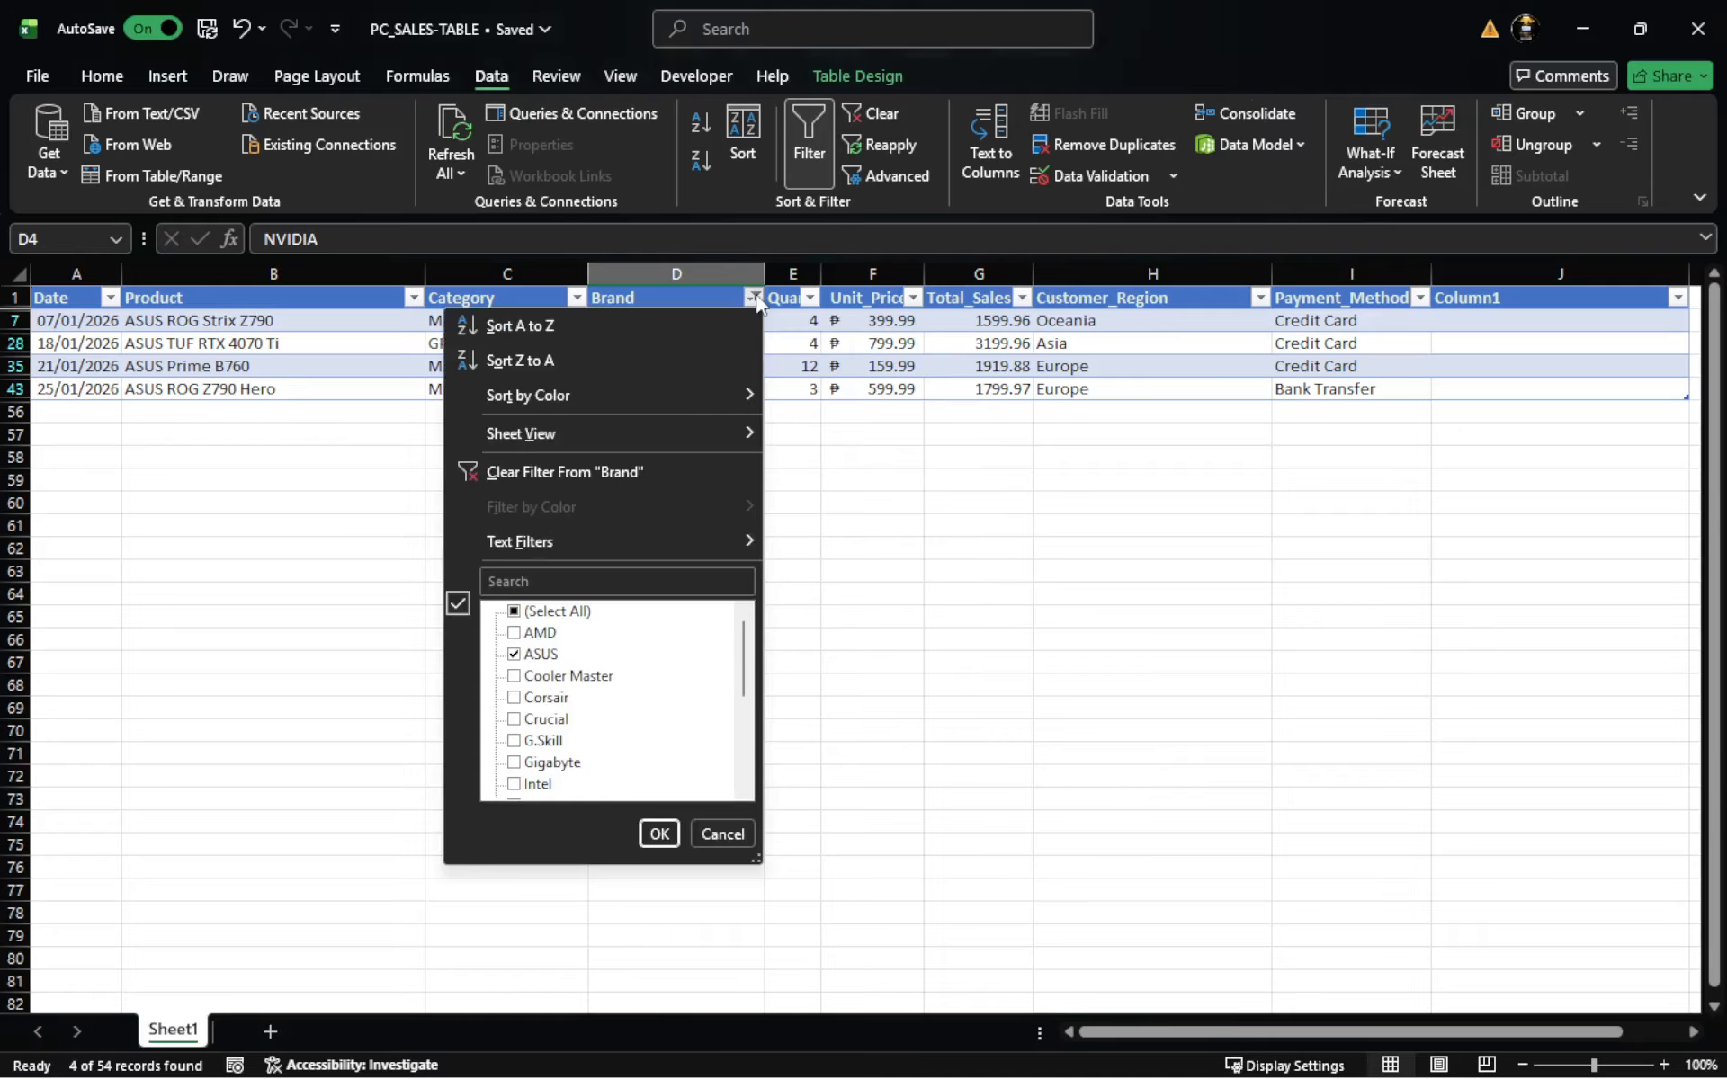
{"action": "left_click", "coordinate": [519, 700]}
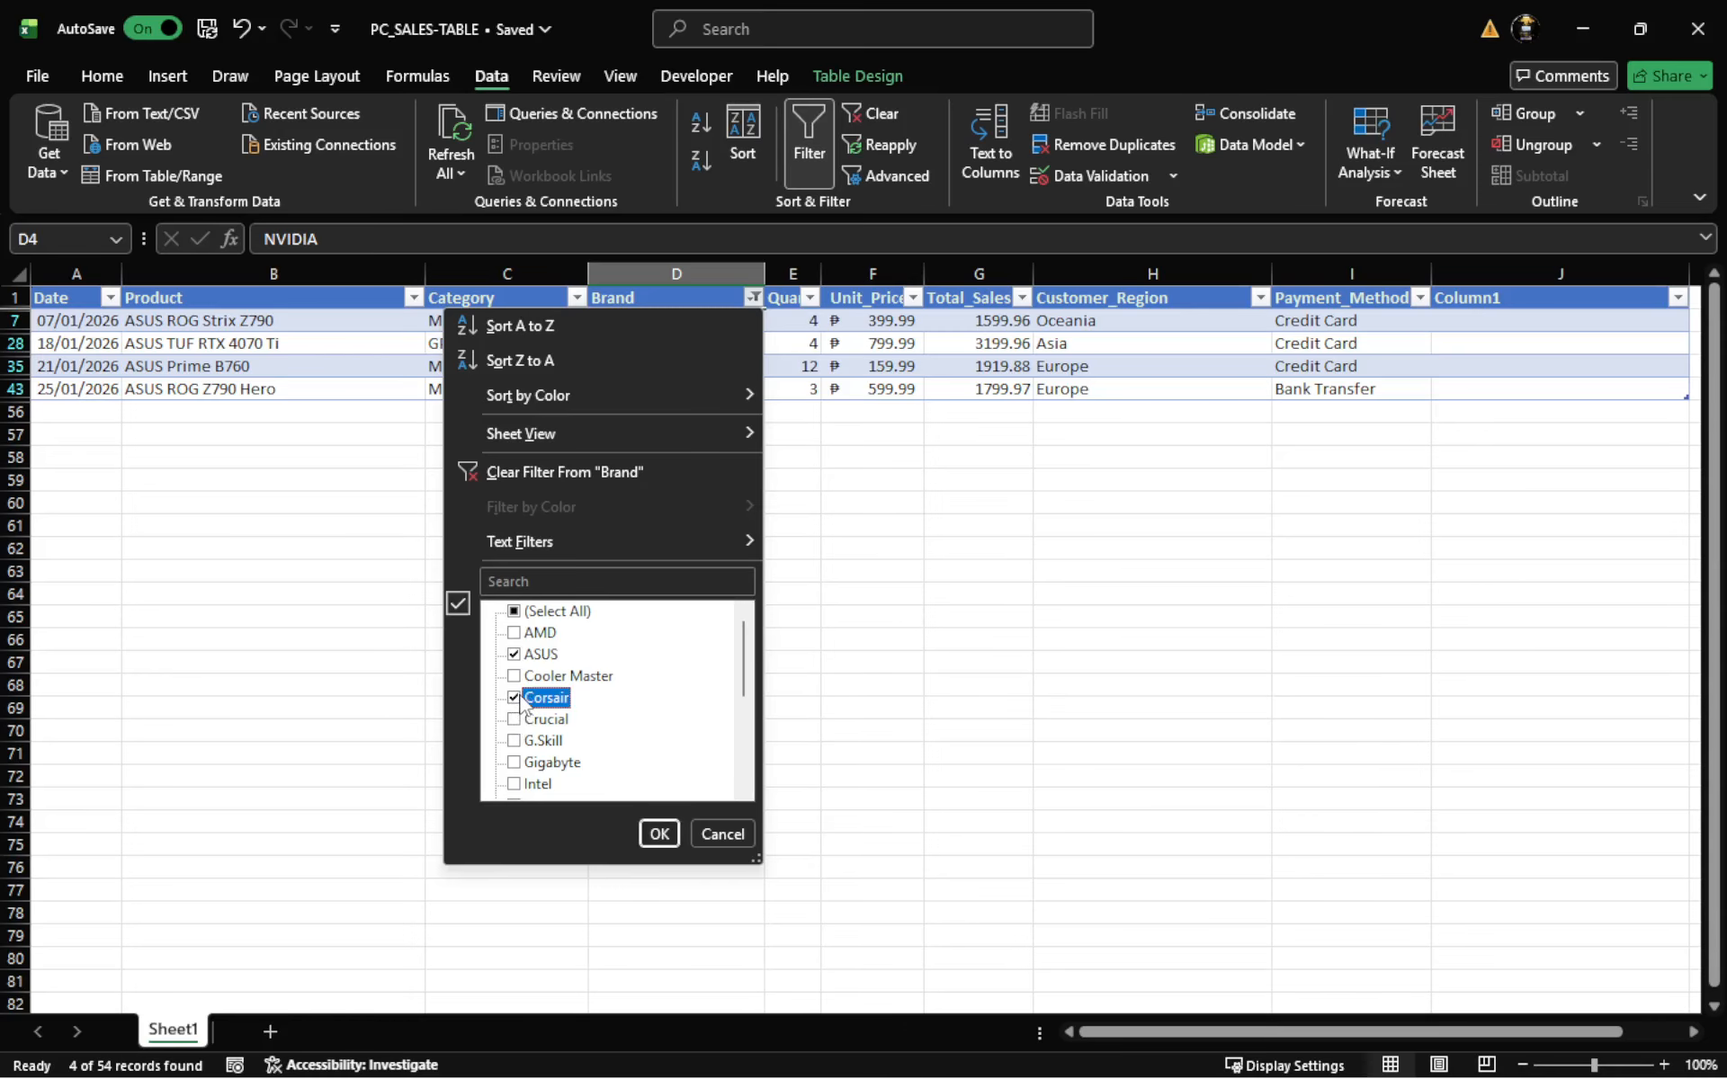
{"action": "left_click", "coordinate": [514, 765]}
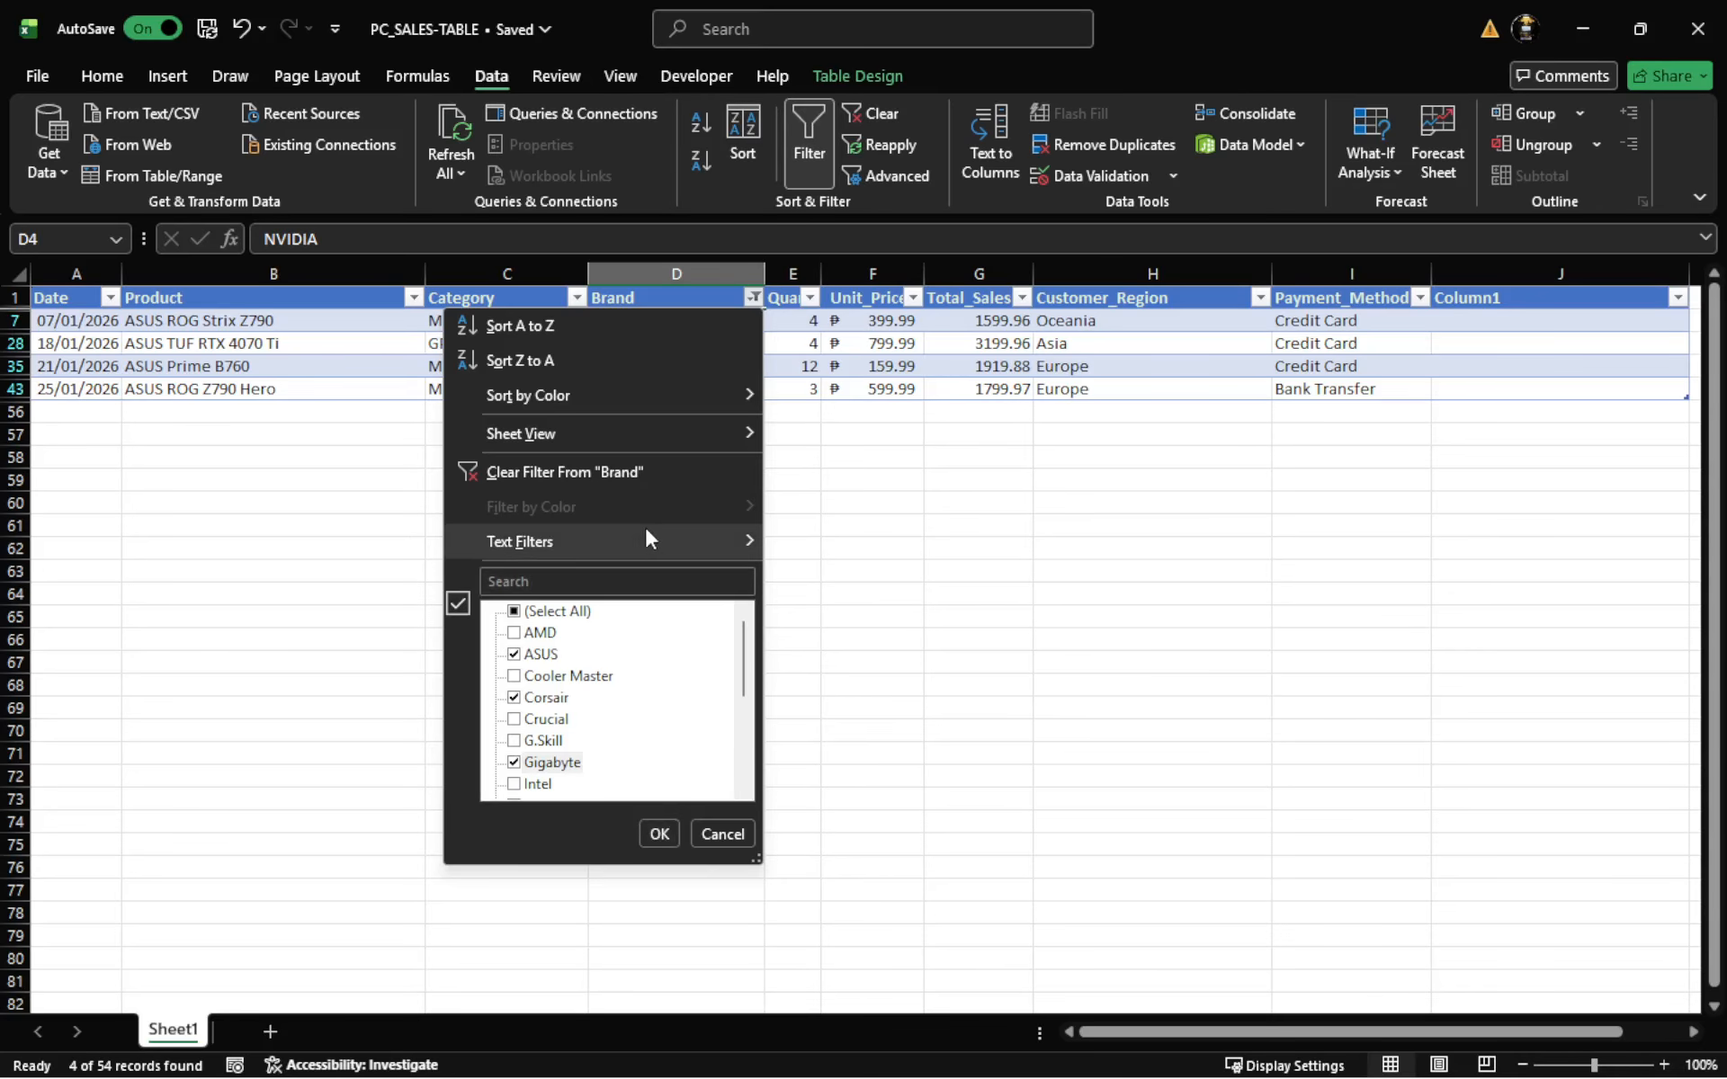
{"action": "mouse_move", "coordinate": [641, 538]}
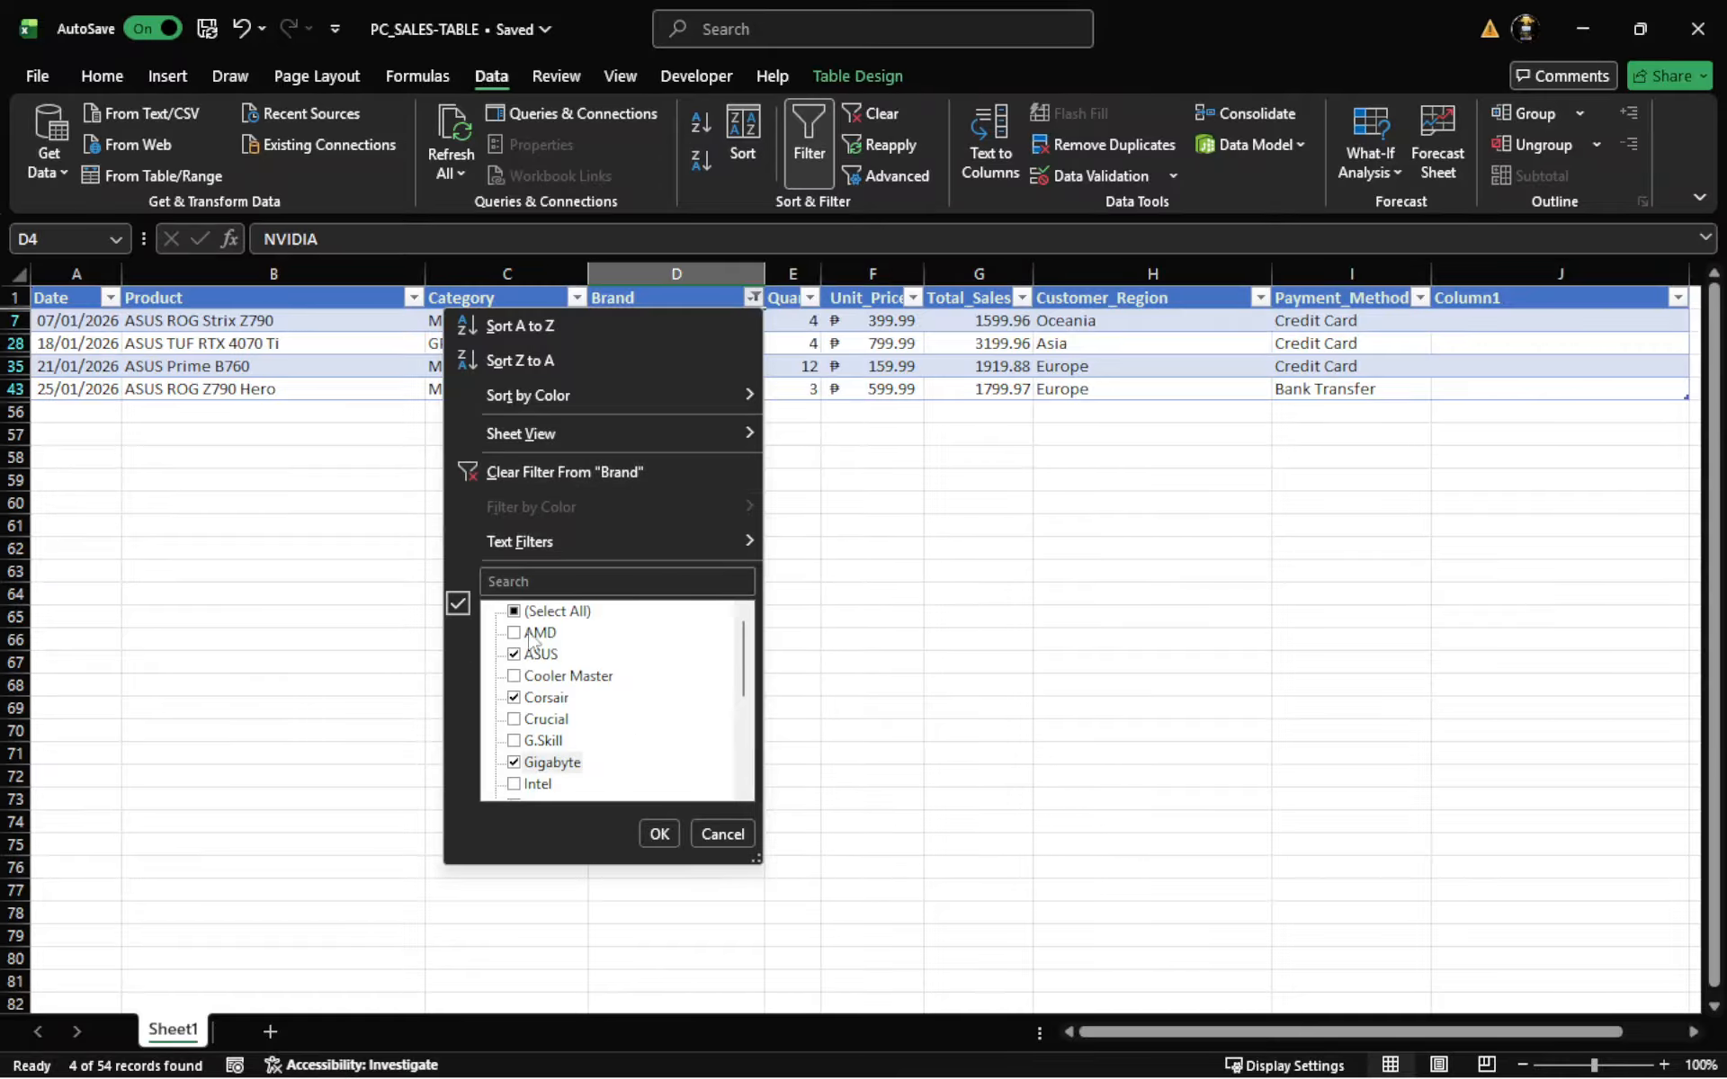
{"action": "left_click", "coordinate": [716, 836]}
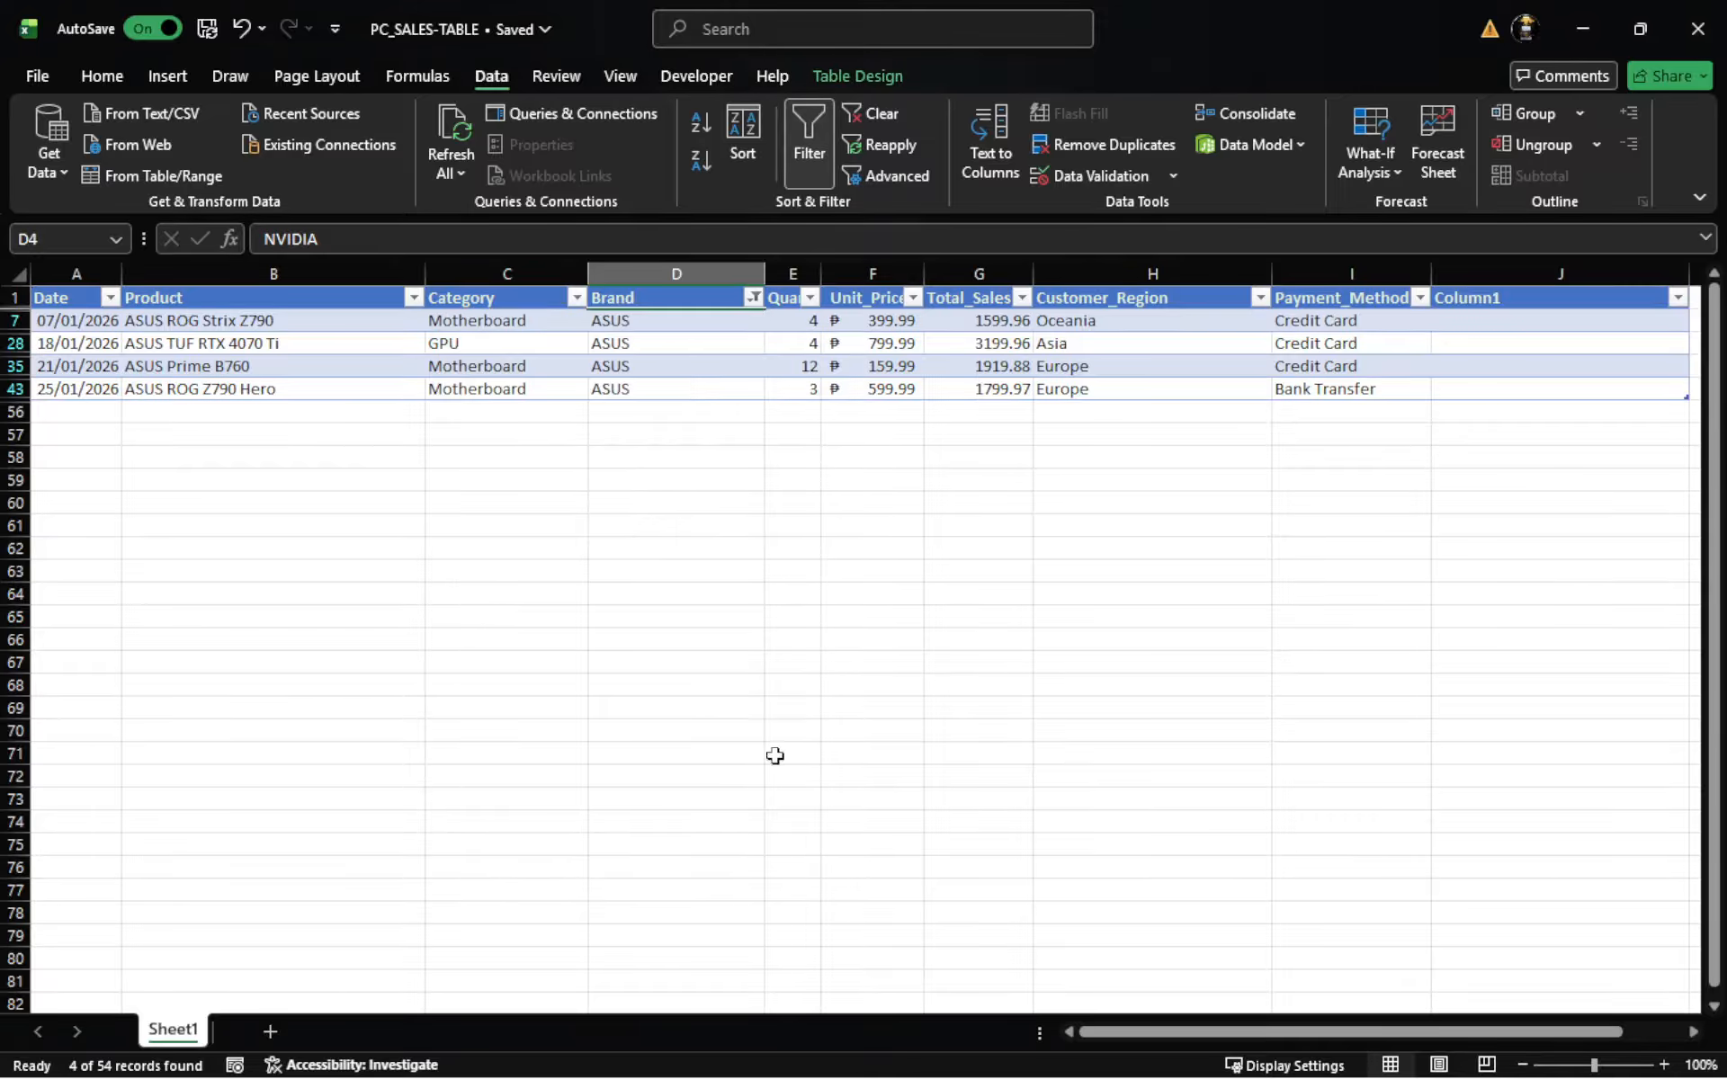
Step: Clear the filter from the Brand column so the table shows every brand's records
{"action": "left_click", "coordinate": [752, 298]}
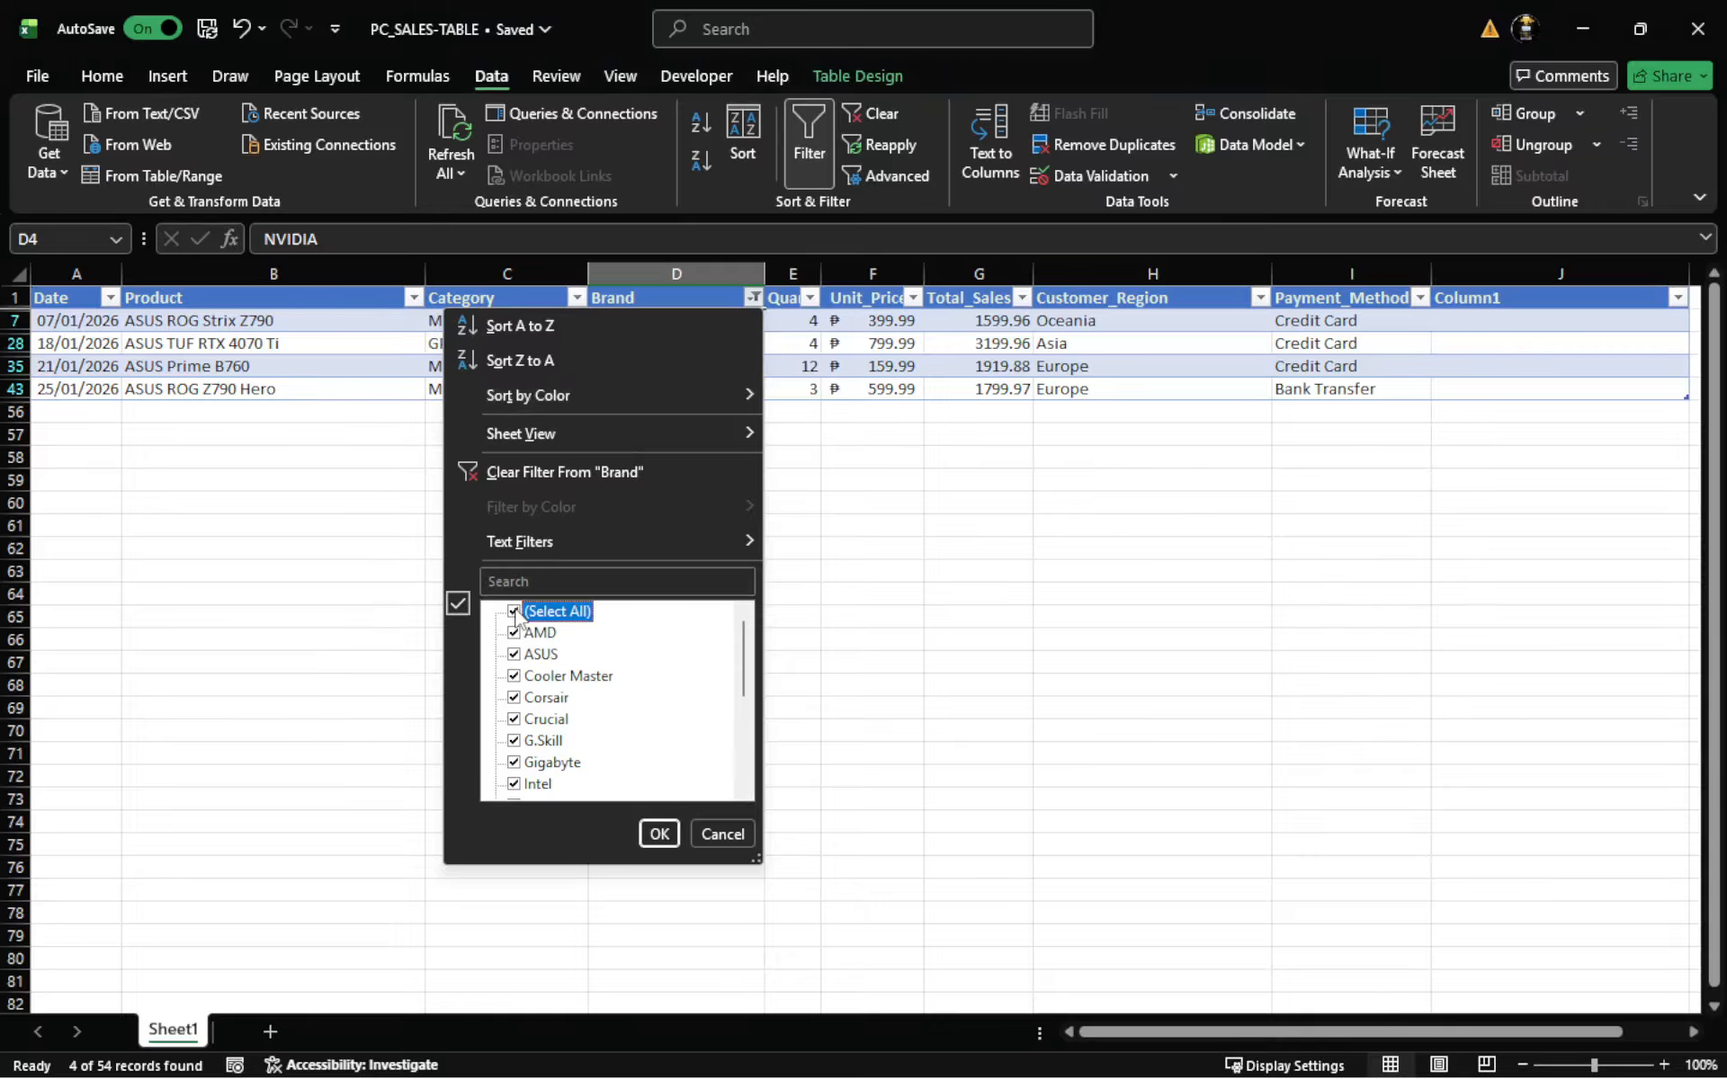
{"action": "left_click", "coordinate": [514, 612]}
{"action": "left_click", "coordinate": [564, 465]}
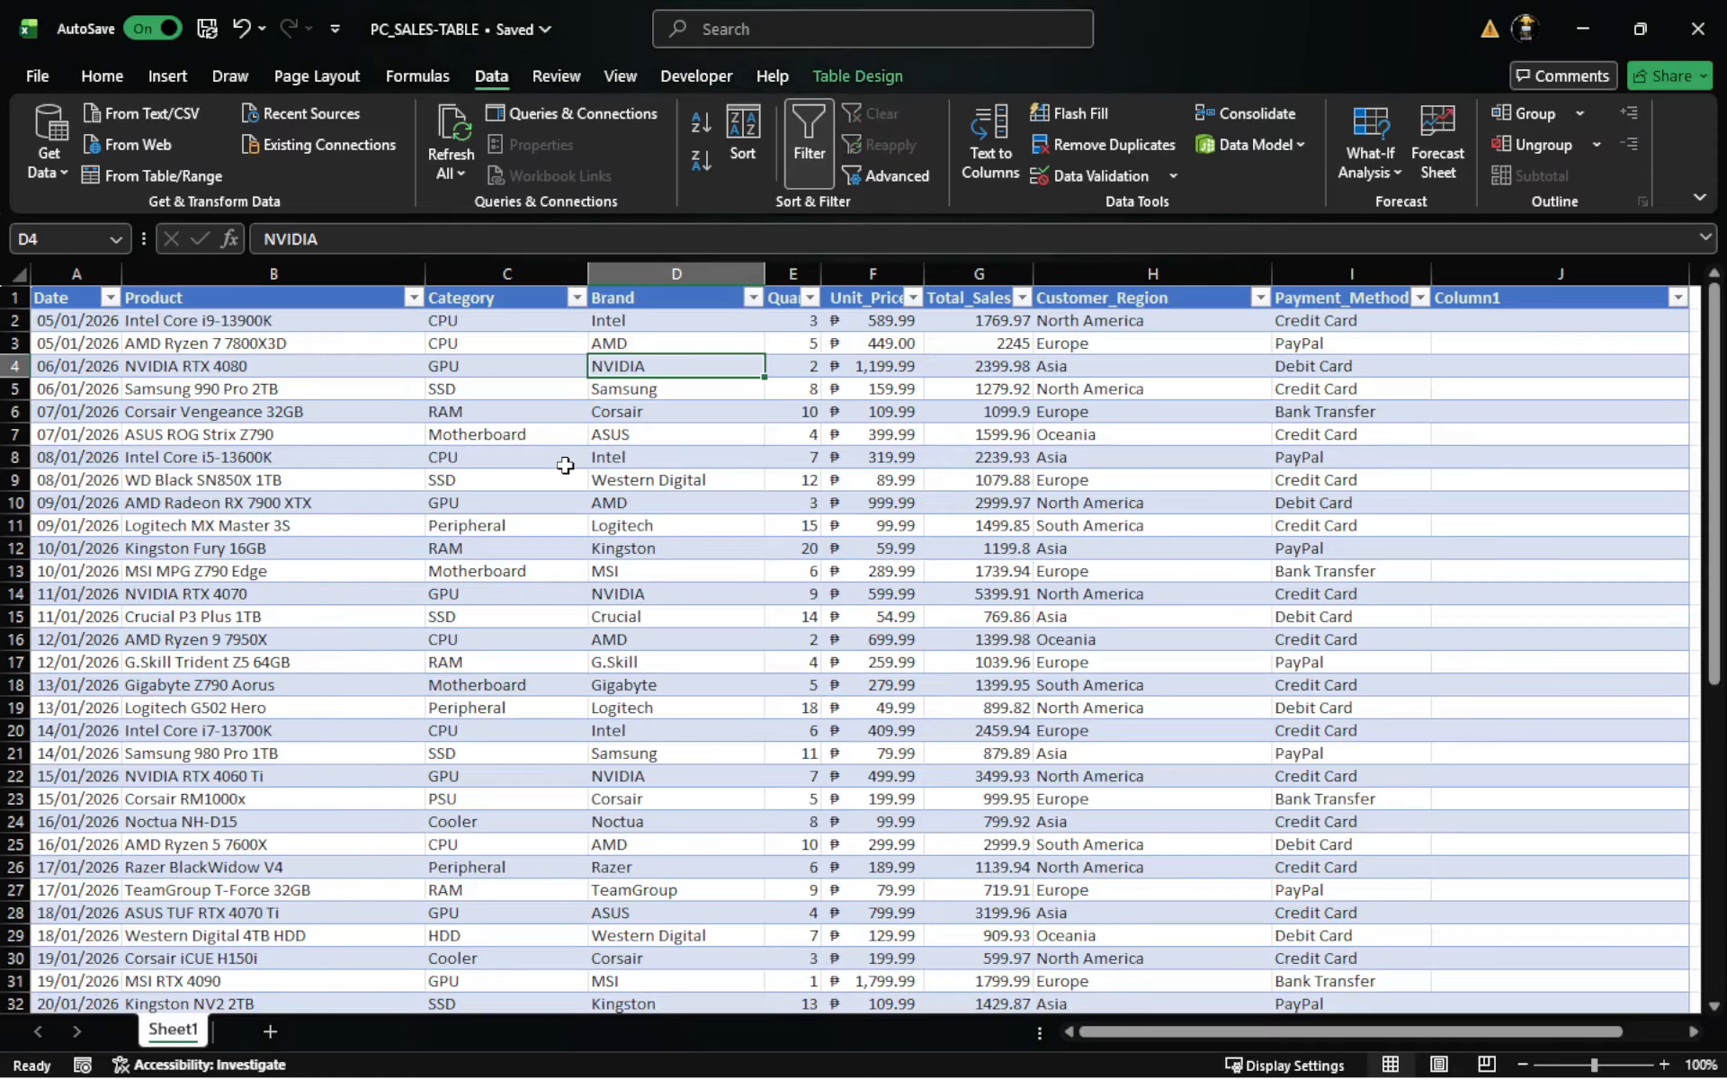
{"action": "left_click", "coordinate": [684, 455]}
{"action": "left_click", "coordinate": [631, 621]}
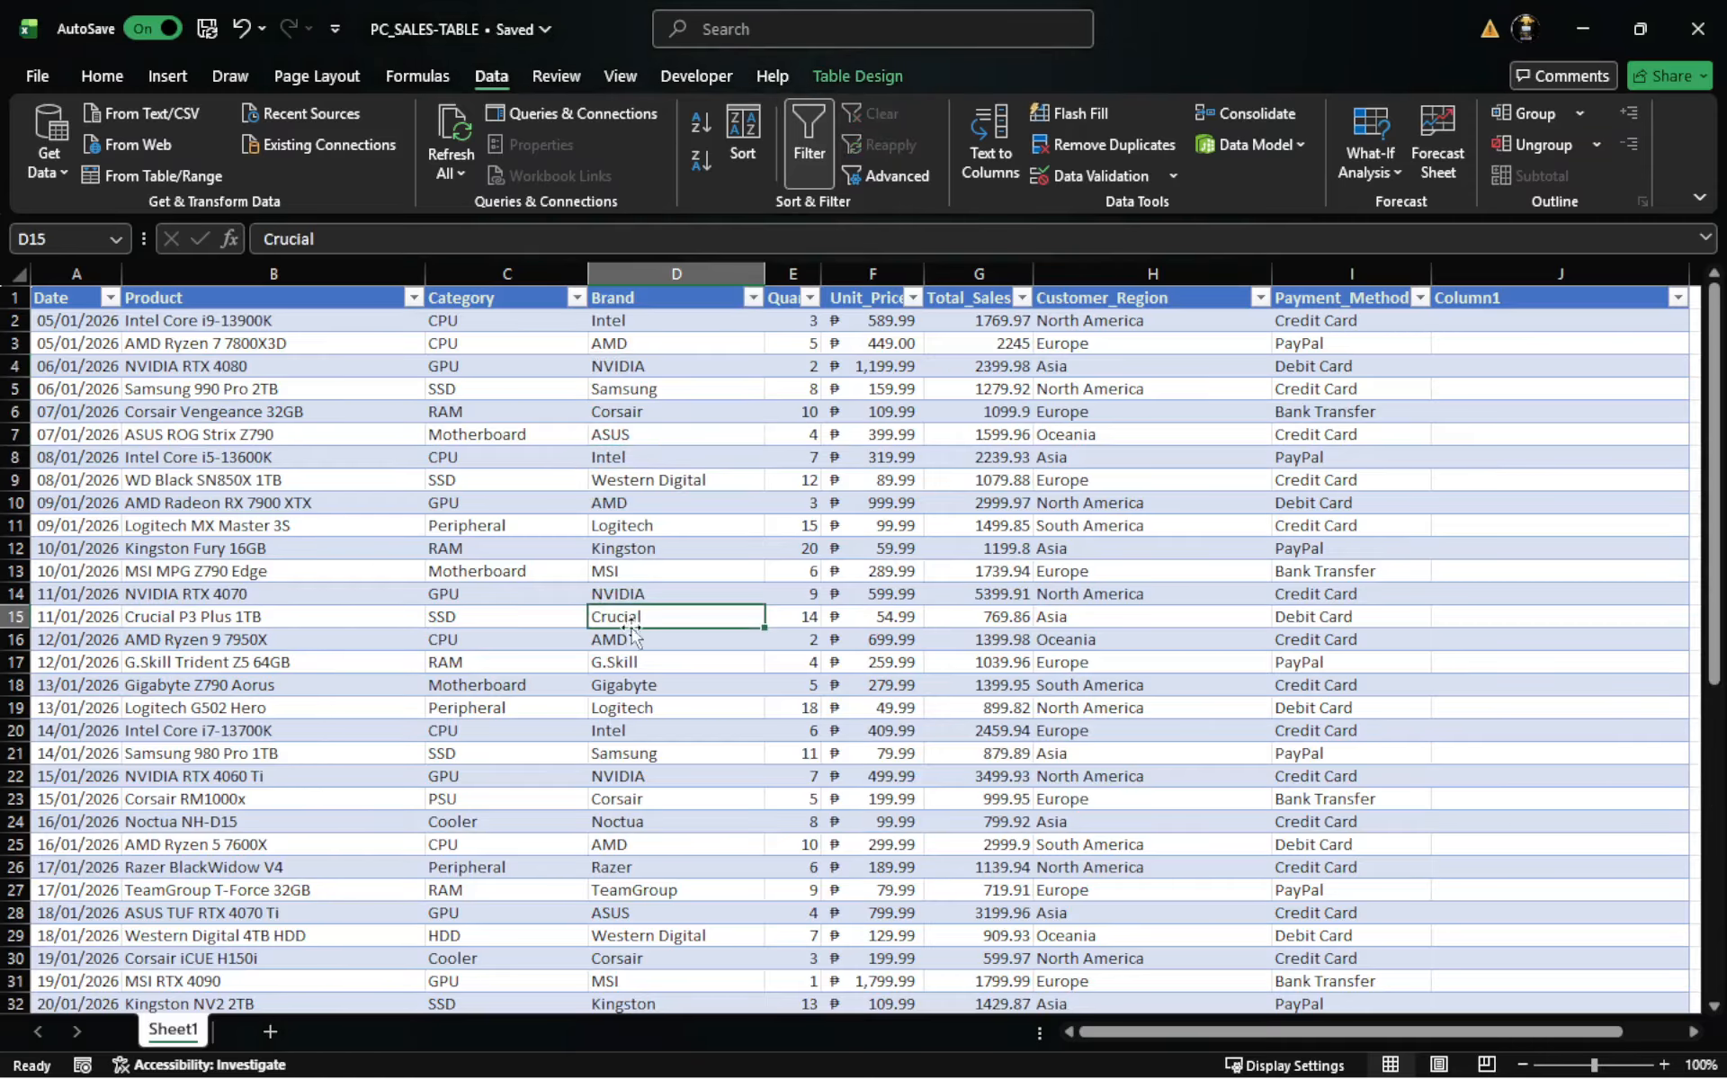
{"action": "left_click", "coordinate": [664, 793]}
{"action": "left_click", "coordinate": [666, 457]}
{"action": "left_click", "coordinate": [654, 340]}
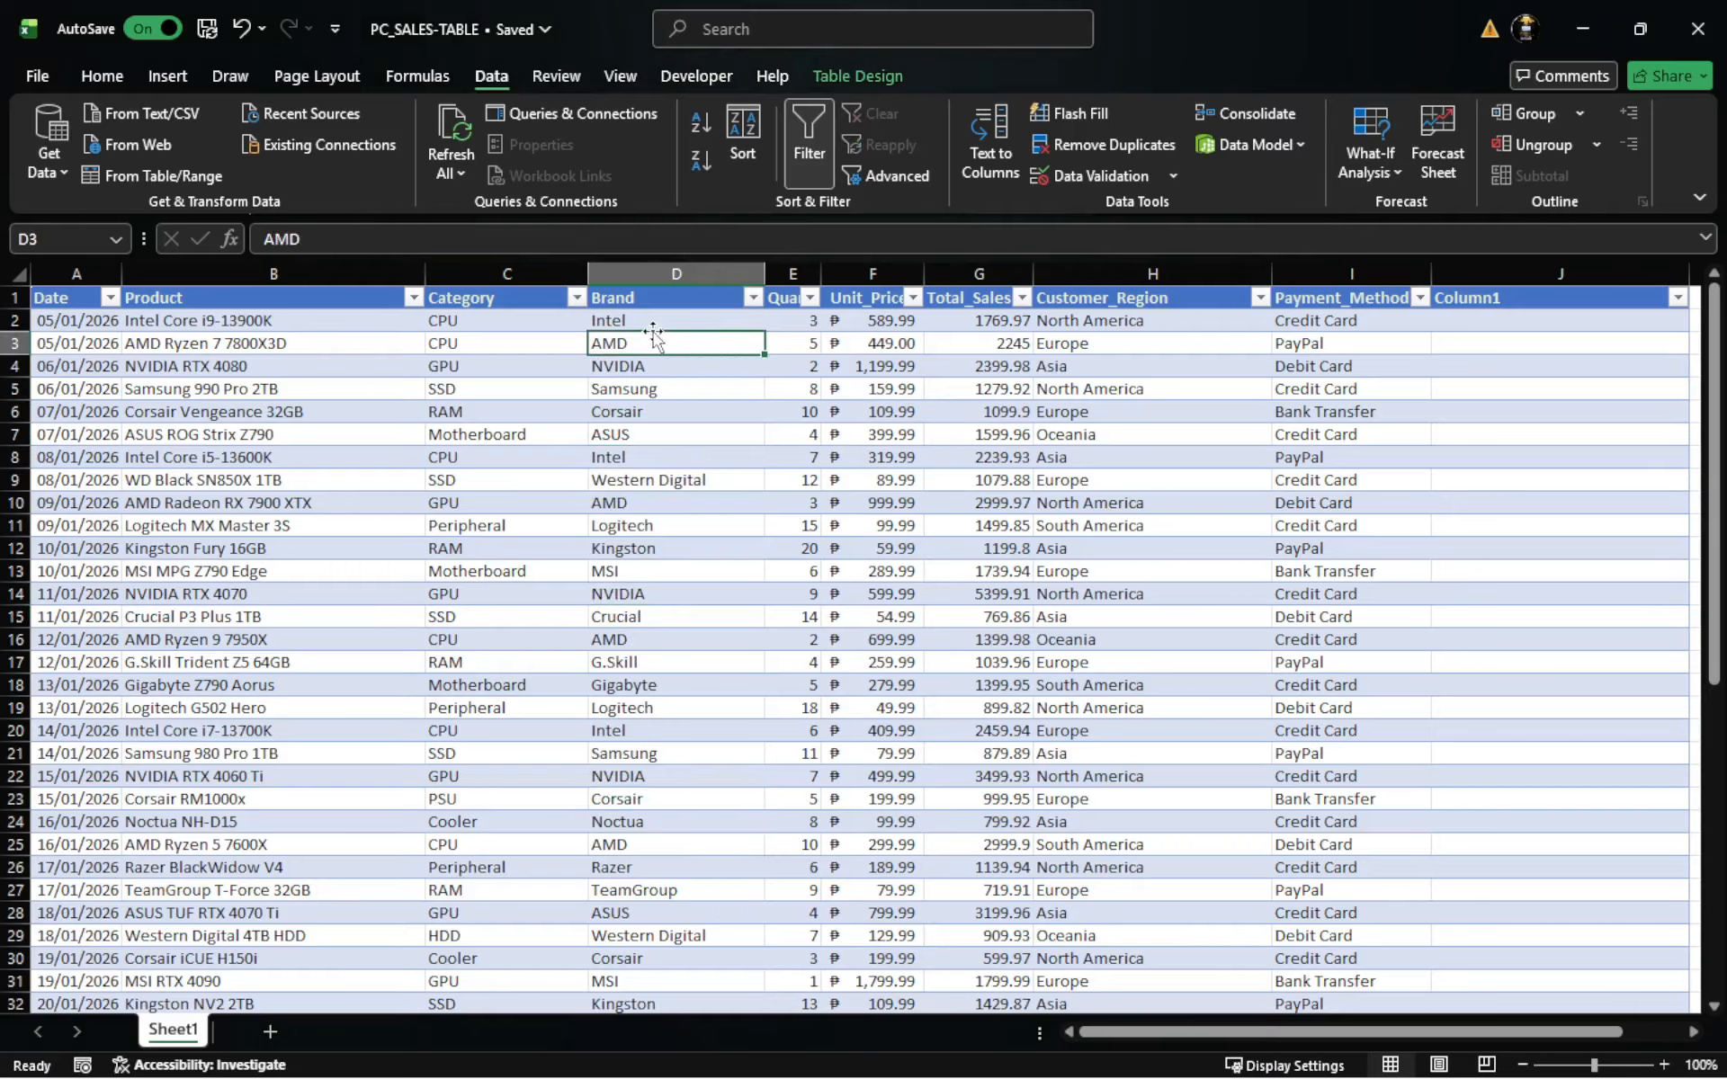
{"action": "left_click", "coordinate": [653, 322]}
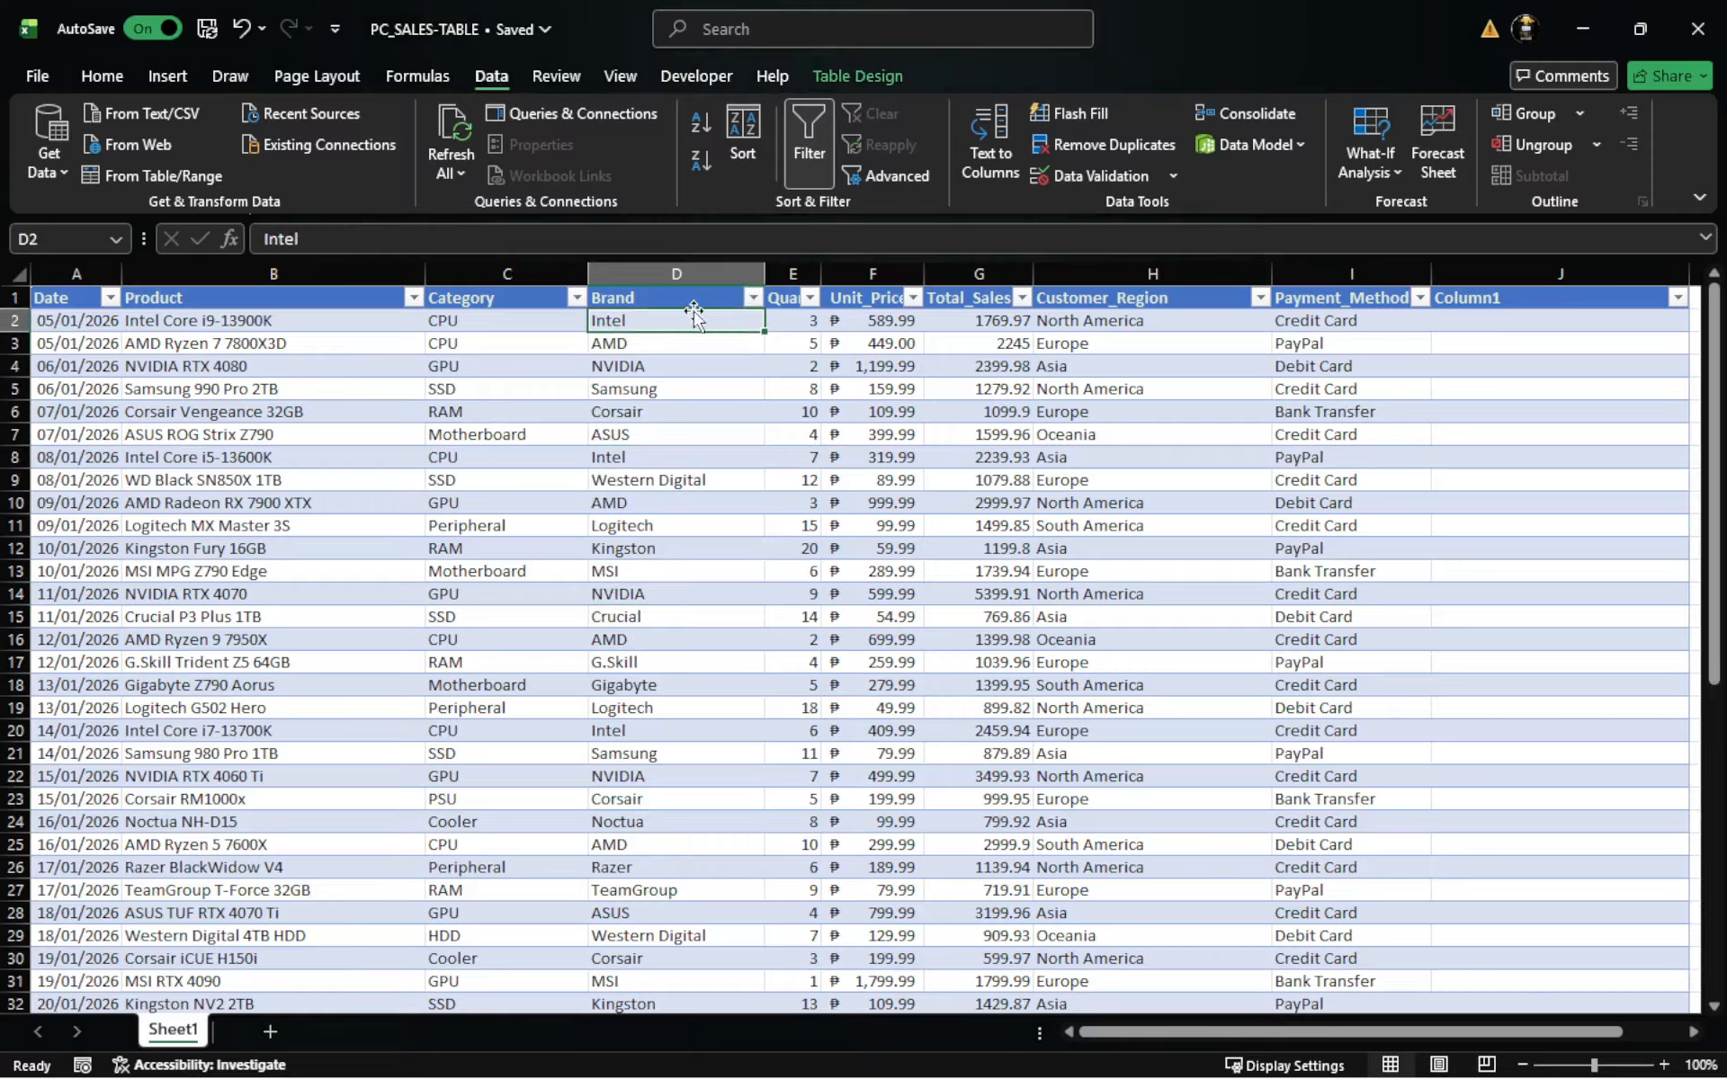
Step: Toggle the sales table's header filtering off and on several times, ending with filtering turned on
{"action": "left_click", "coordinate": [816, 131]}
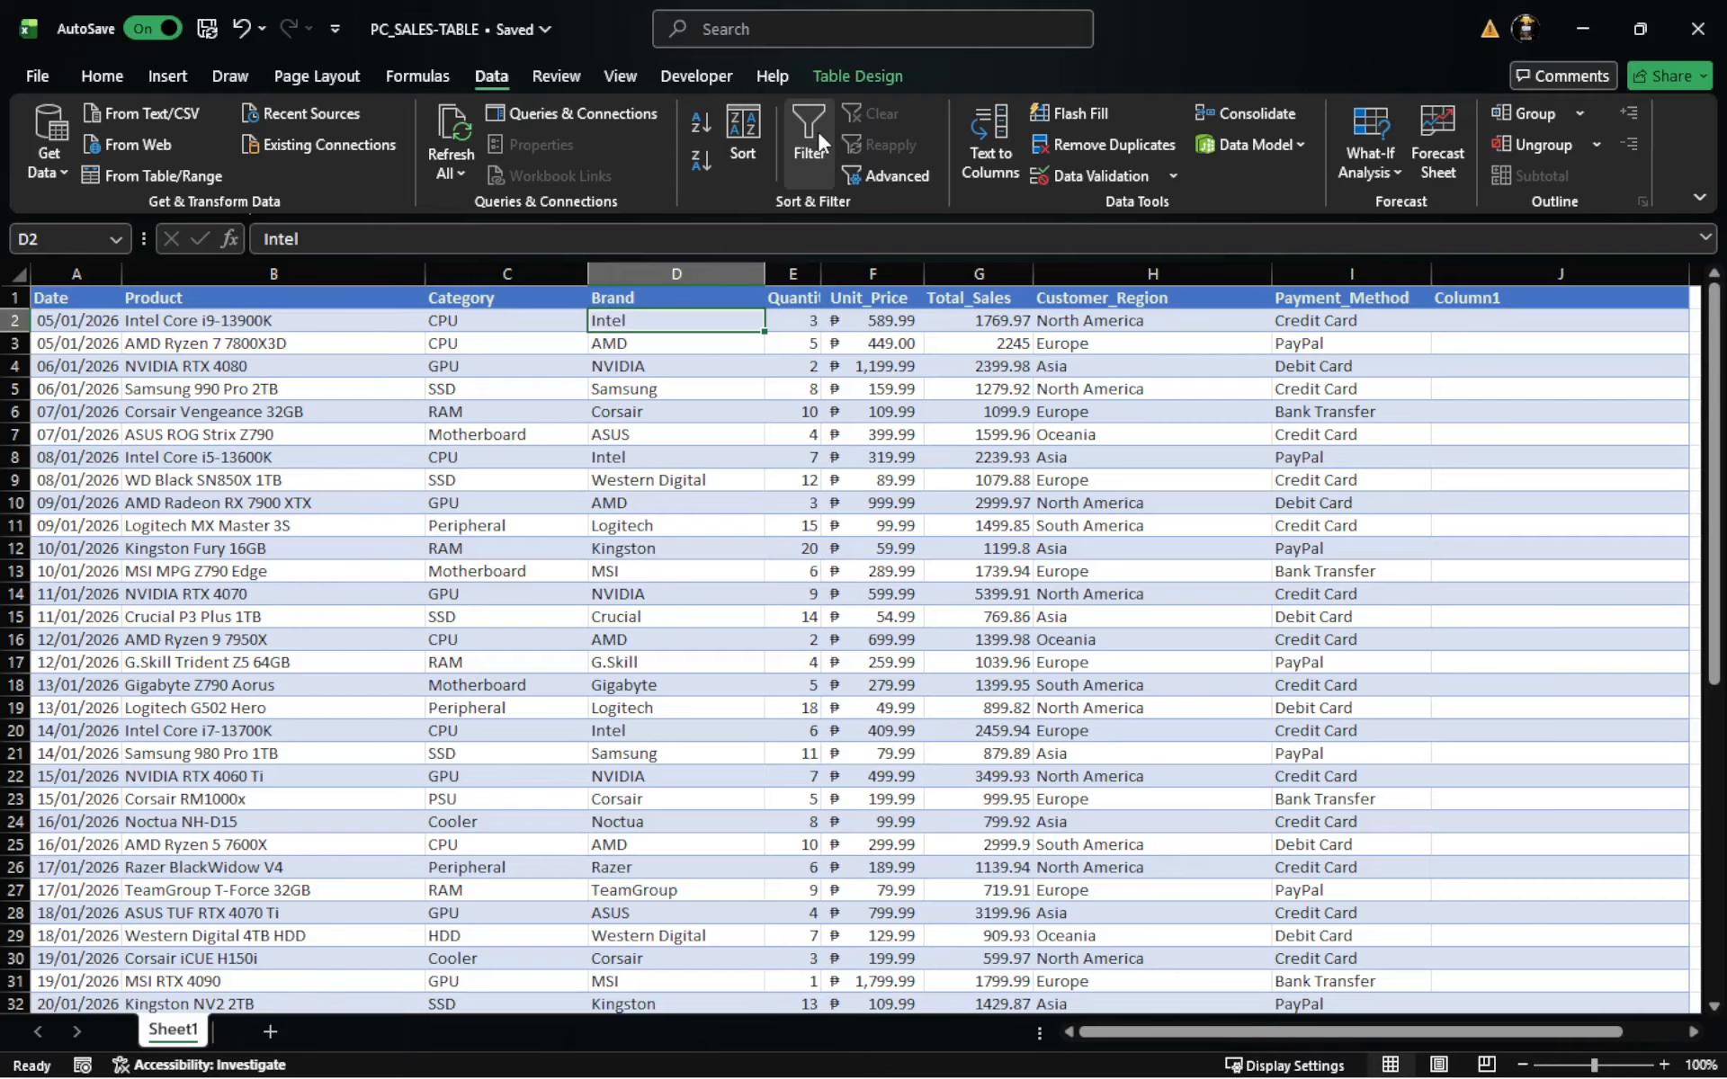
{"action": "left_click", "coordinate": [817, 129]}
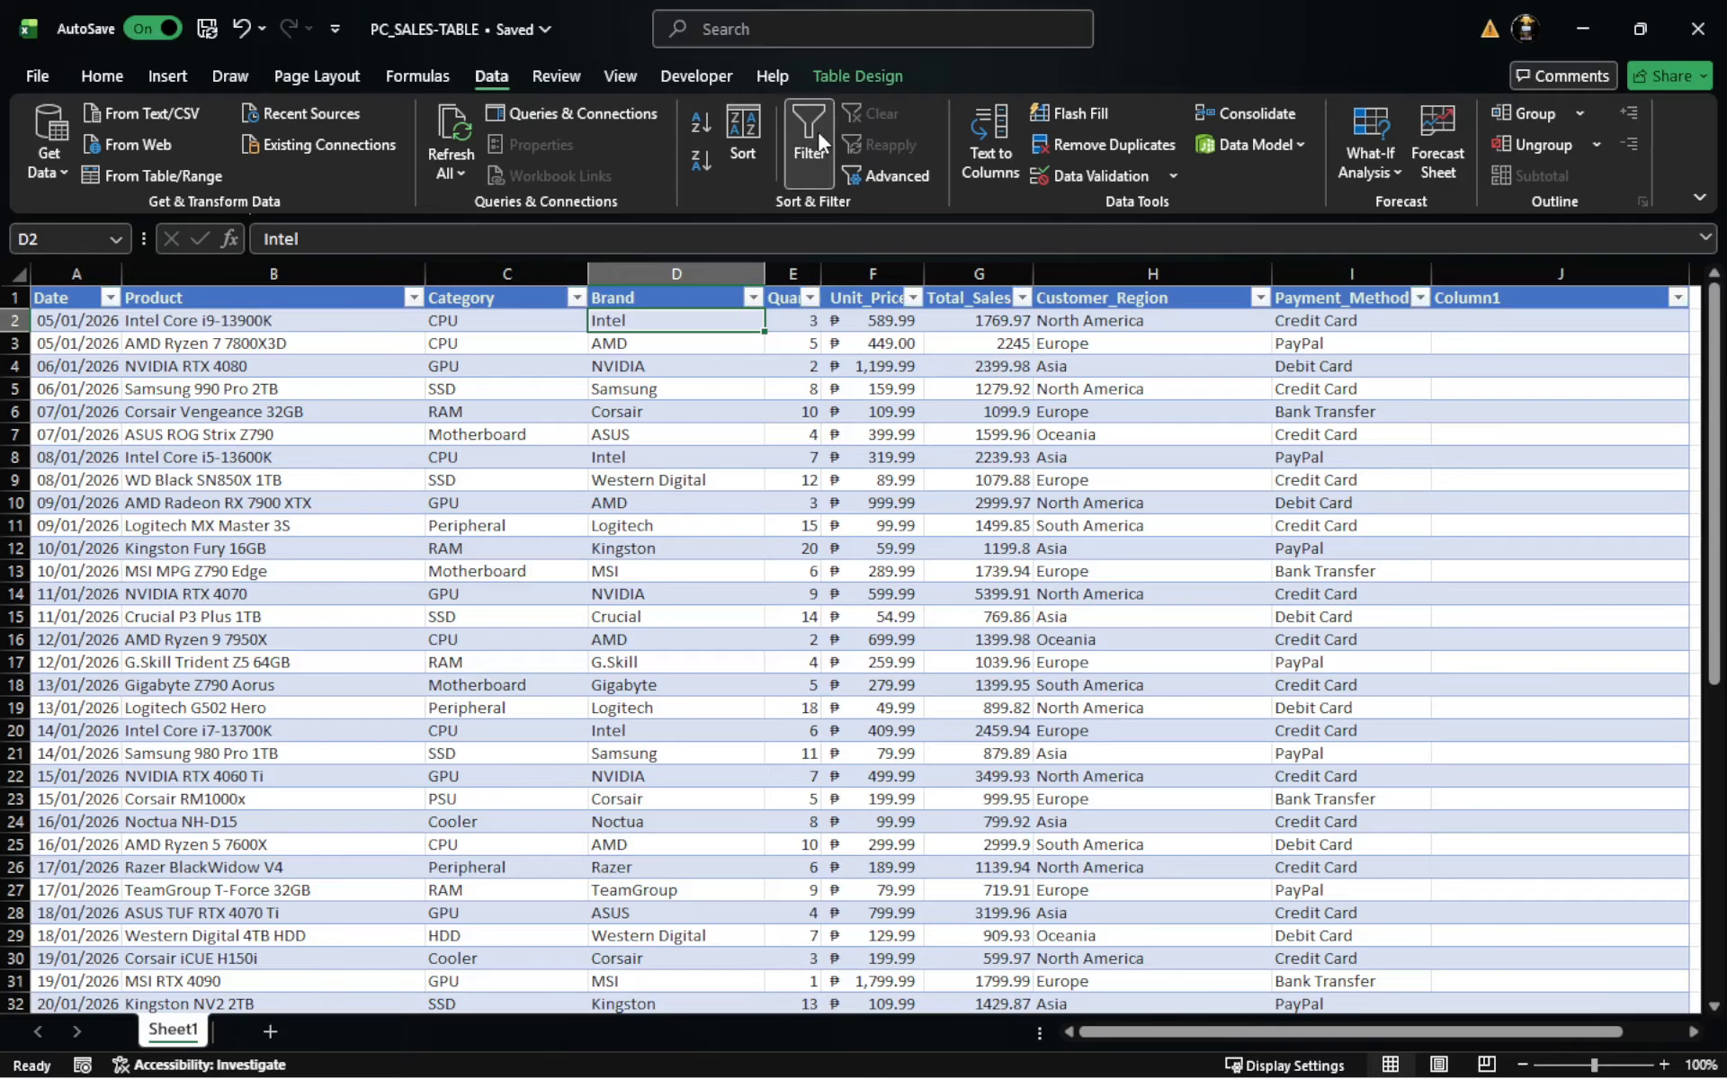
{"action": "left_click", "coordinate": [745, 506]}
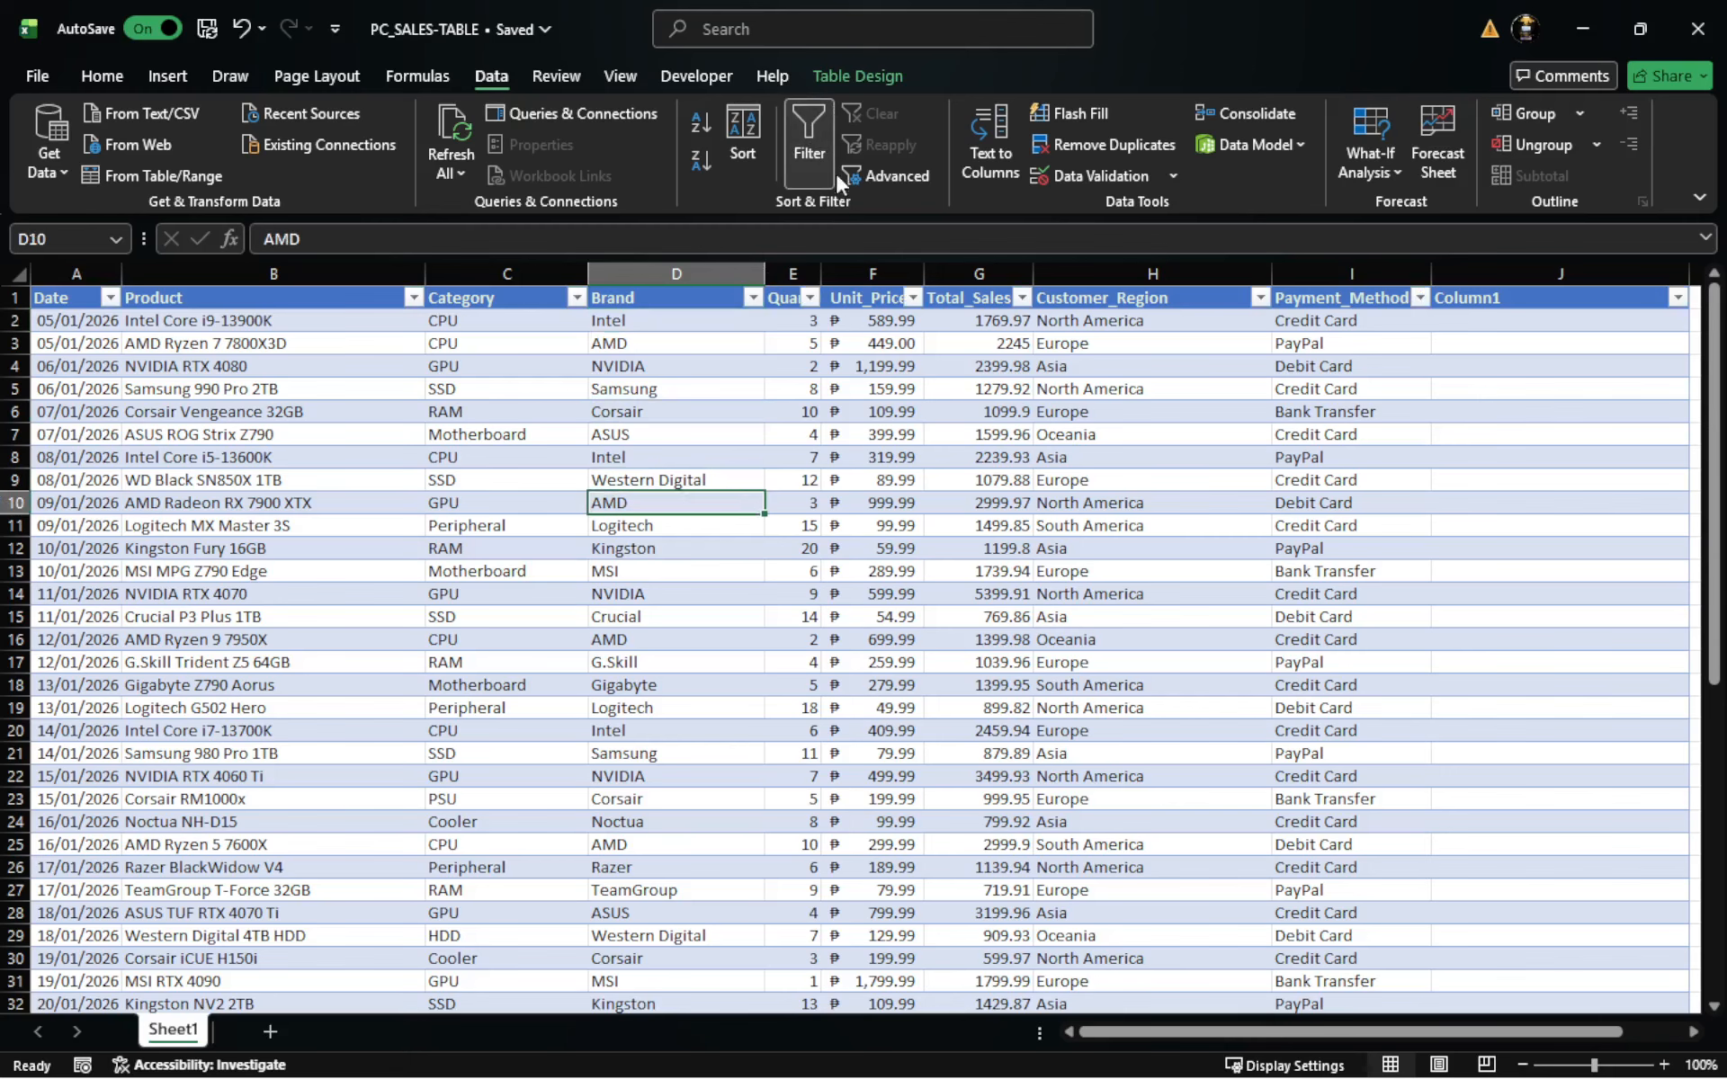
{"action": "left_click", "coordinate": [814, 134]}
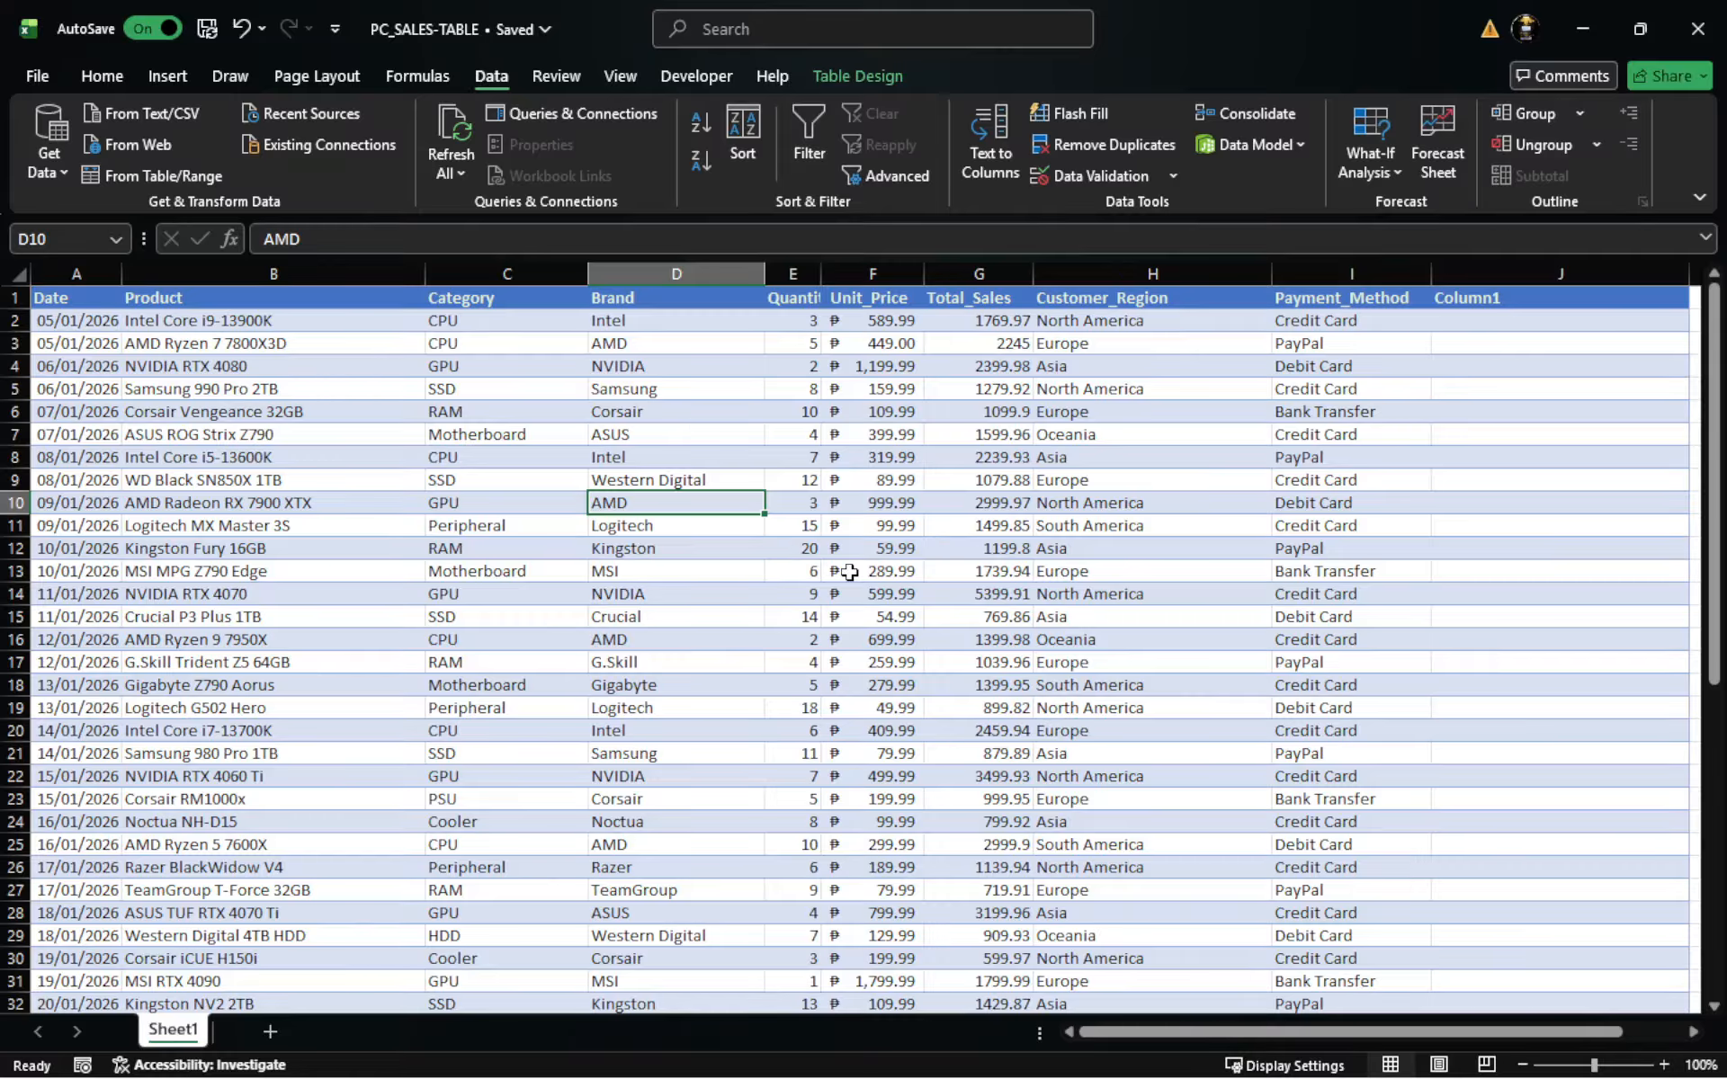
{"action": "key", "text": "ctrl+shift+l"}
{"action": "key", "text": "ctrl+shift+l"}
{"action": "key", "text": "ctrl+shift+l"}
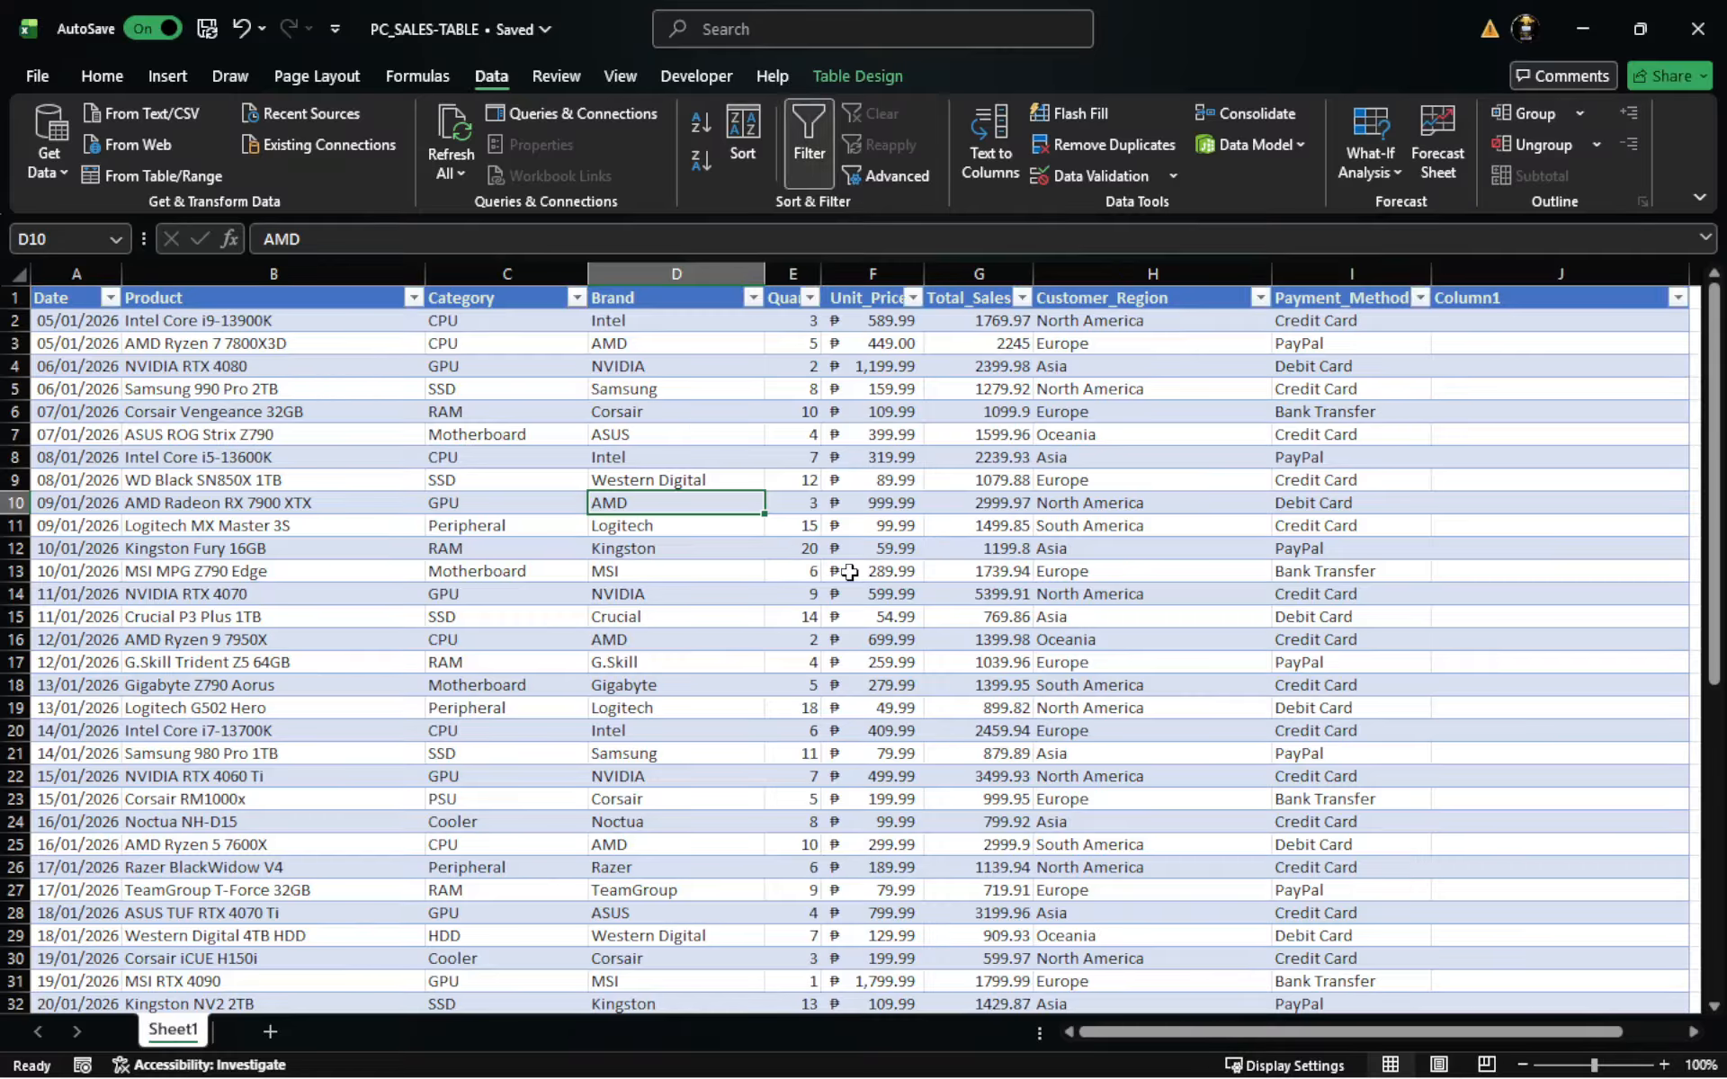
{"action": "key", "text": "ctrl+shift+l"}
{"action": "key", "text": "ctrl+shift+l"}
Step: Look at the filter options of the Brand and Category columns and close them without filtering any records
{"action": "left_click", "coordinate": [644, 389]}
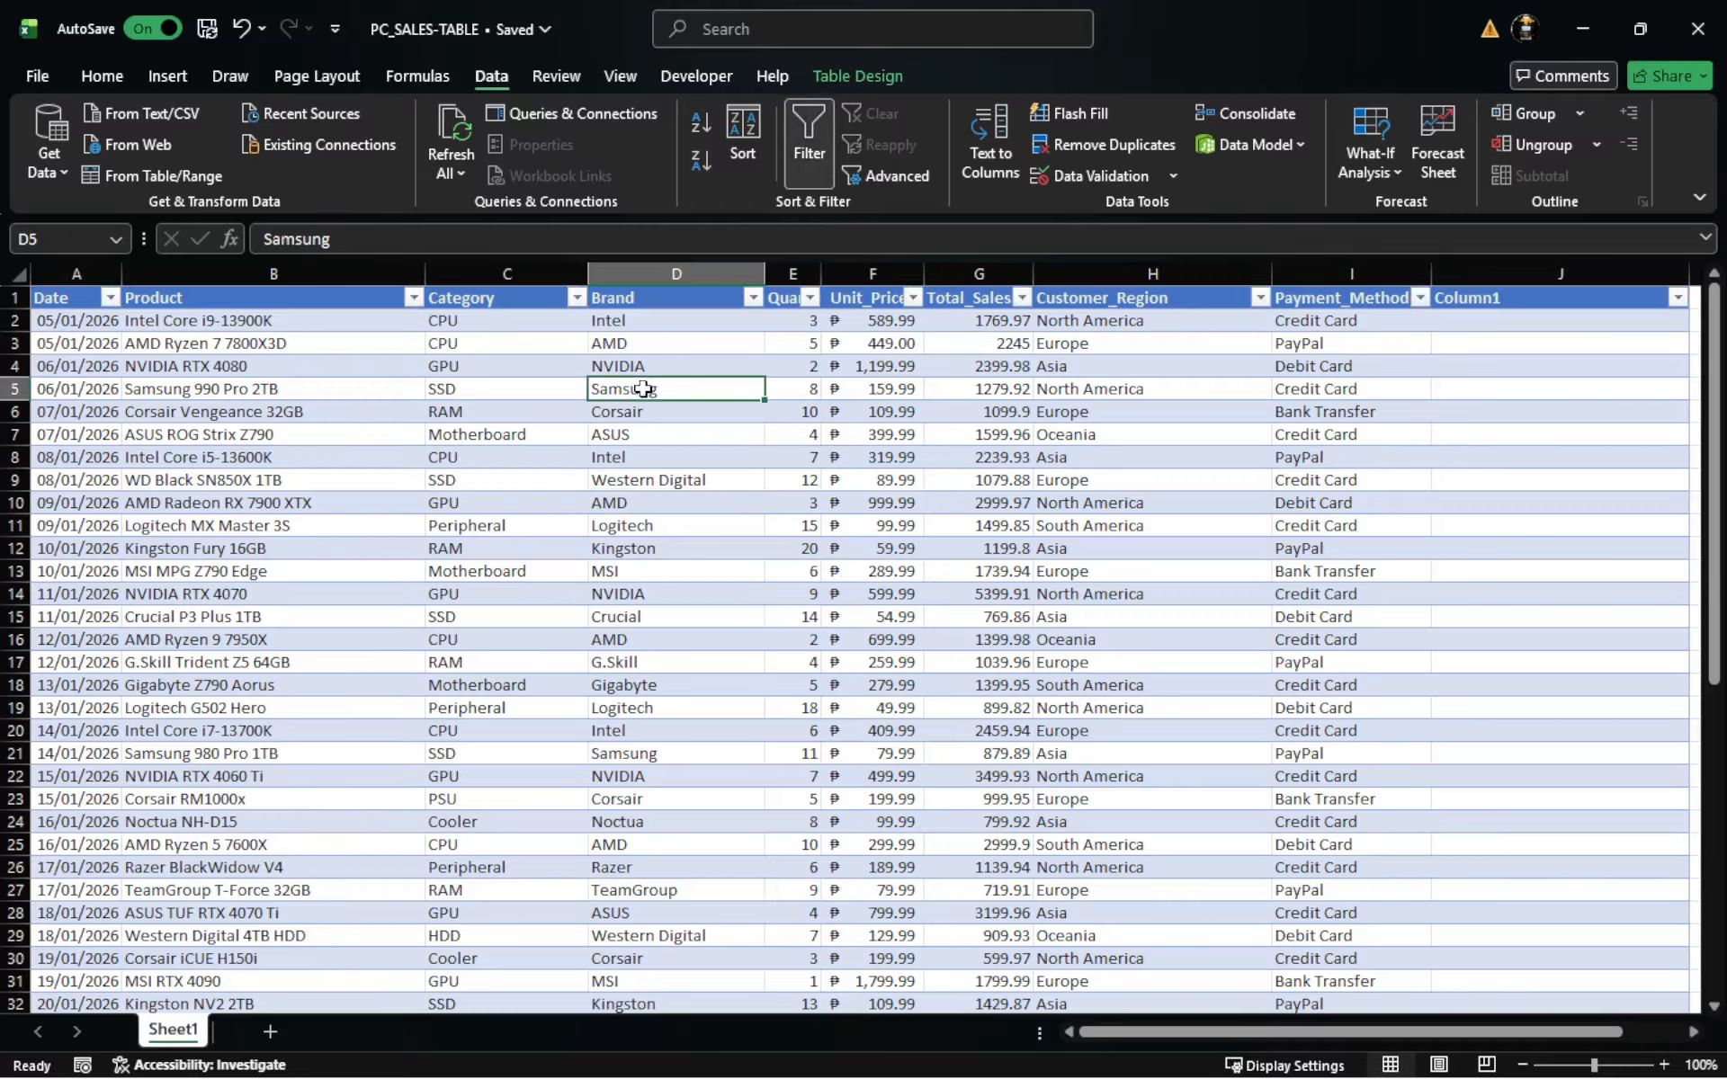
{"action": "left_click", "coordinate": [752, 298]}
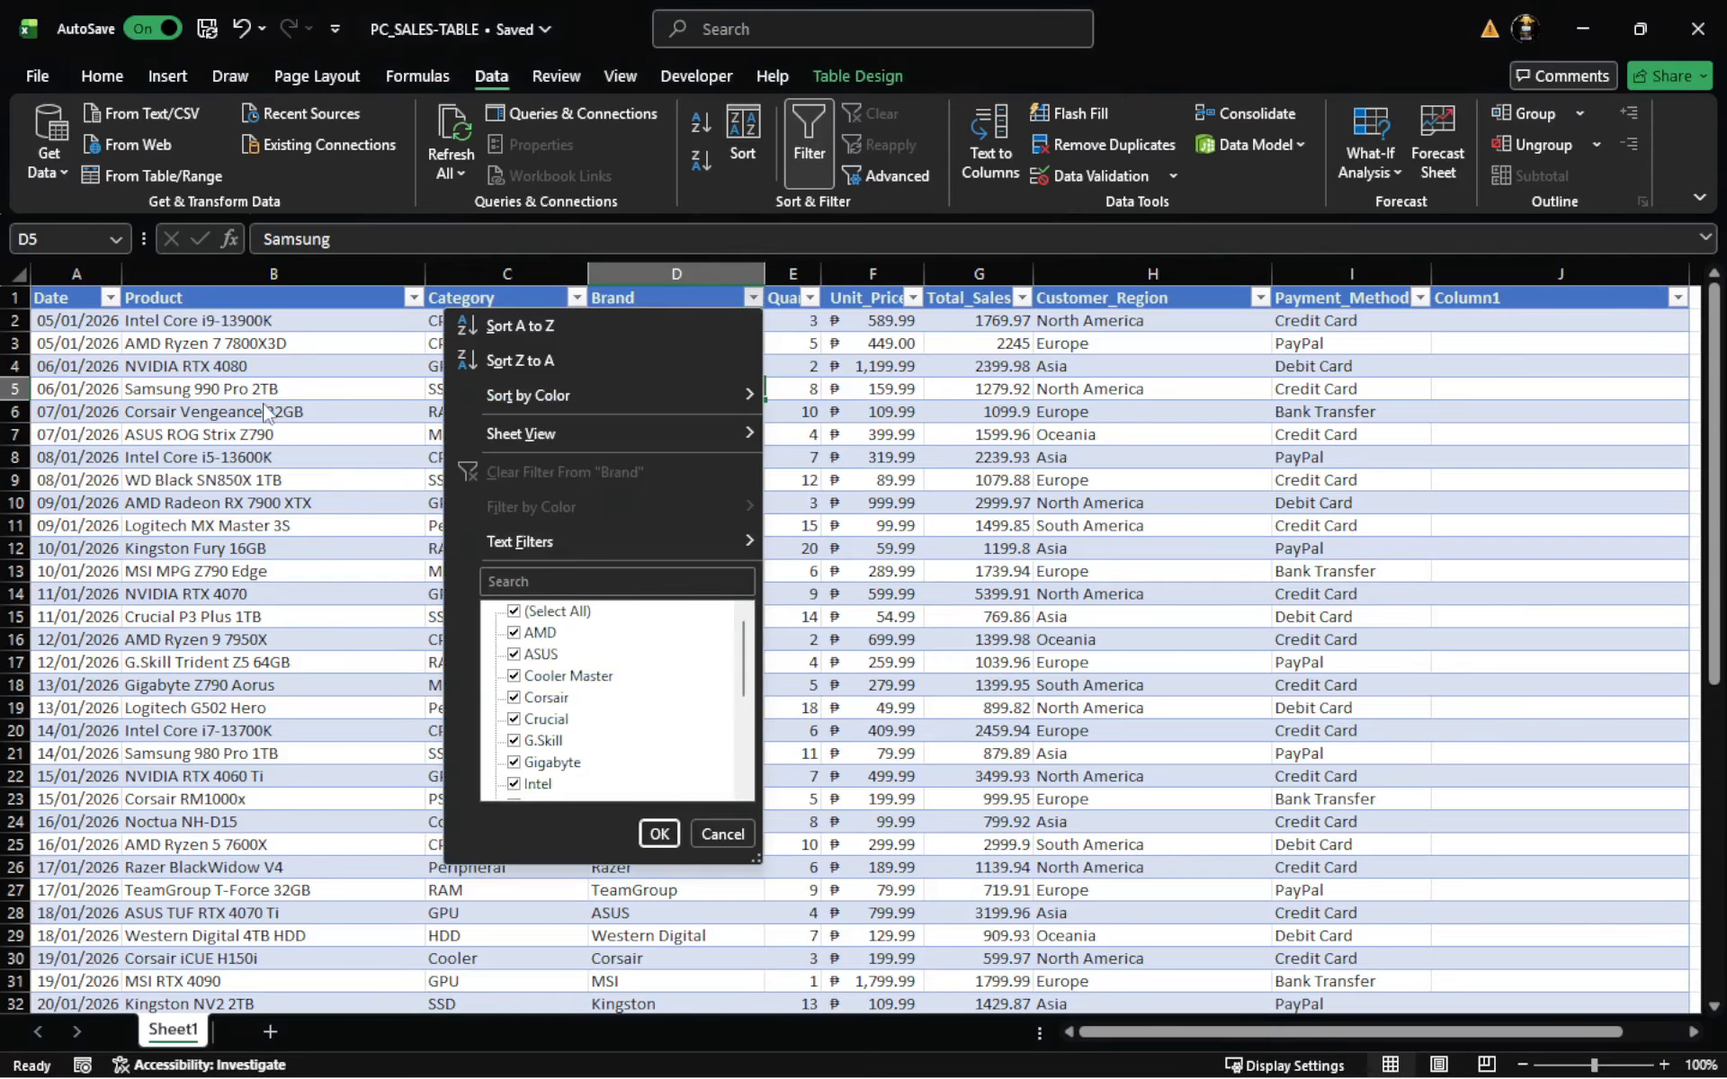
{"action": "left_click", "coordinate": [659, 833]}
{"action": "left_click", "coordinate": [522, 363]}
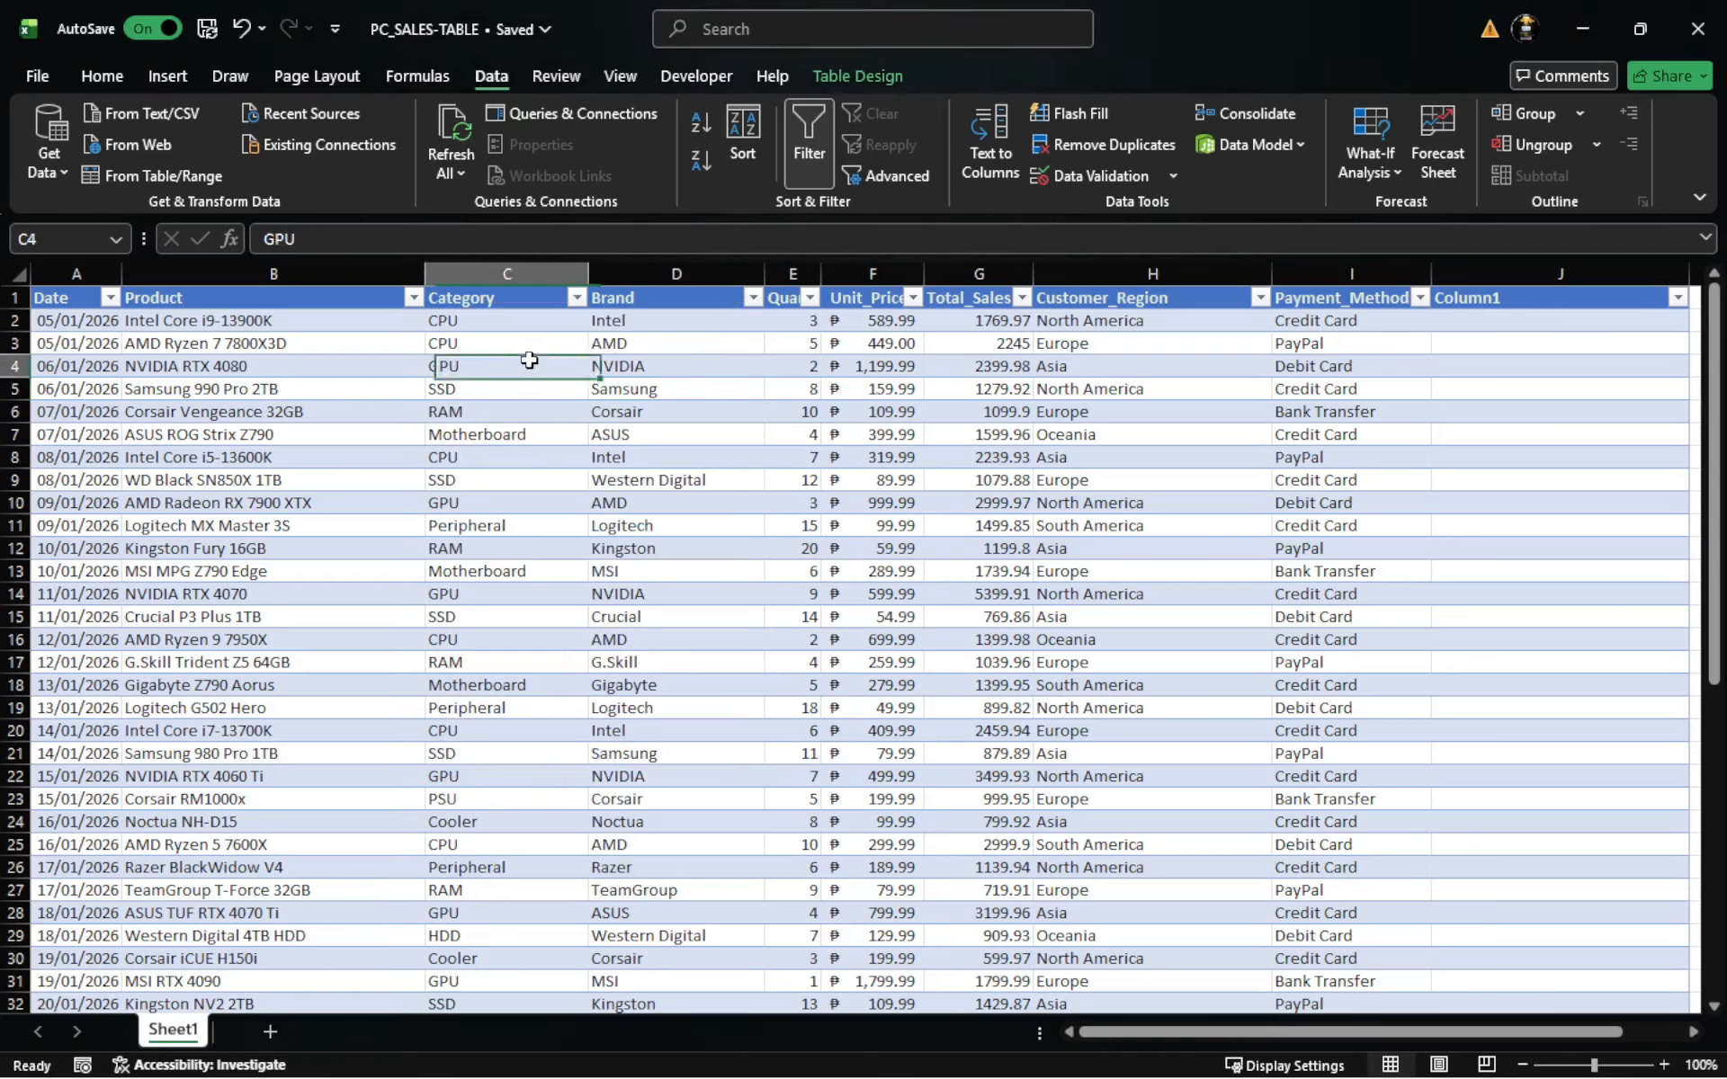
{"action": "left_click", "coordinate": [577, 297]}
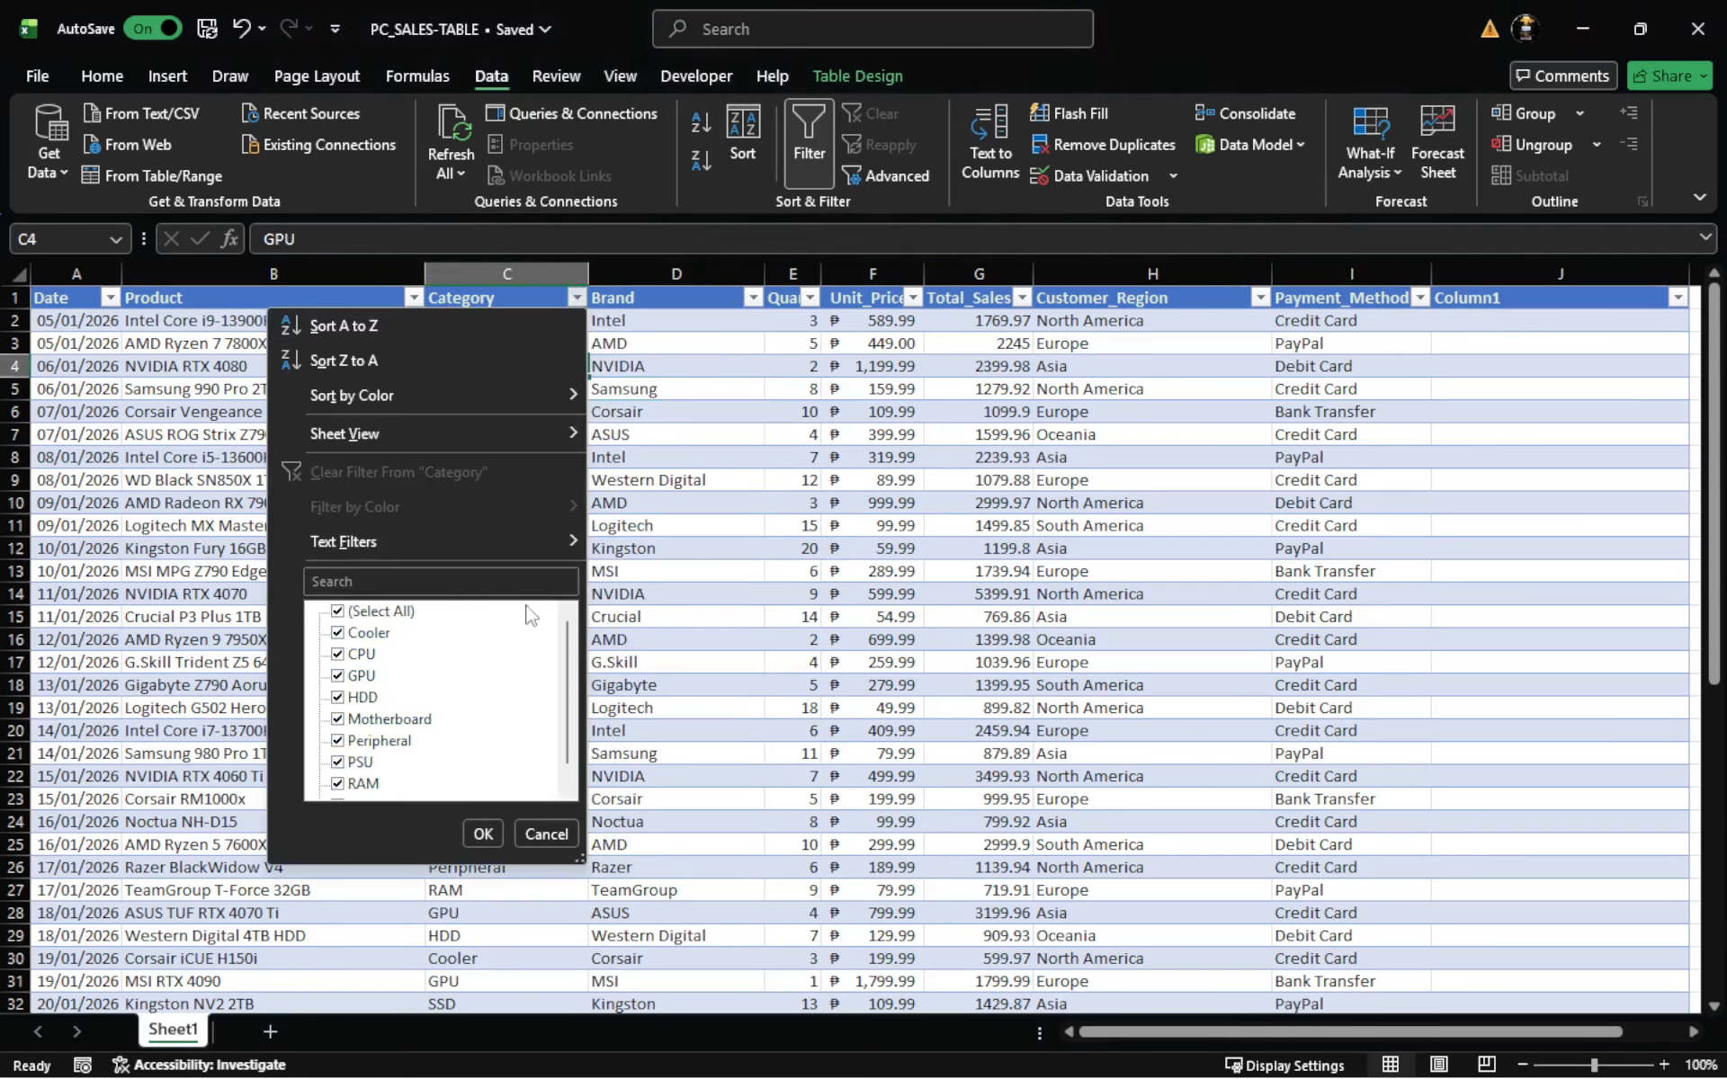
{"action": "key", "text": "alt+Tab"}
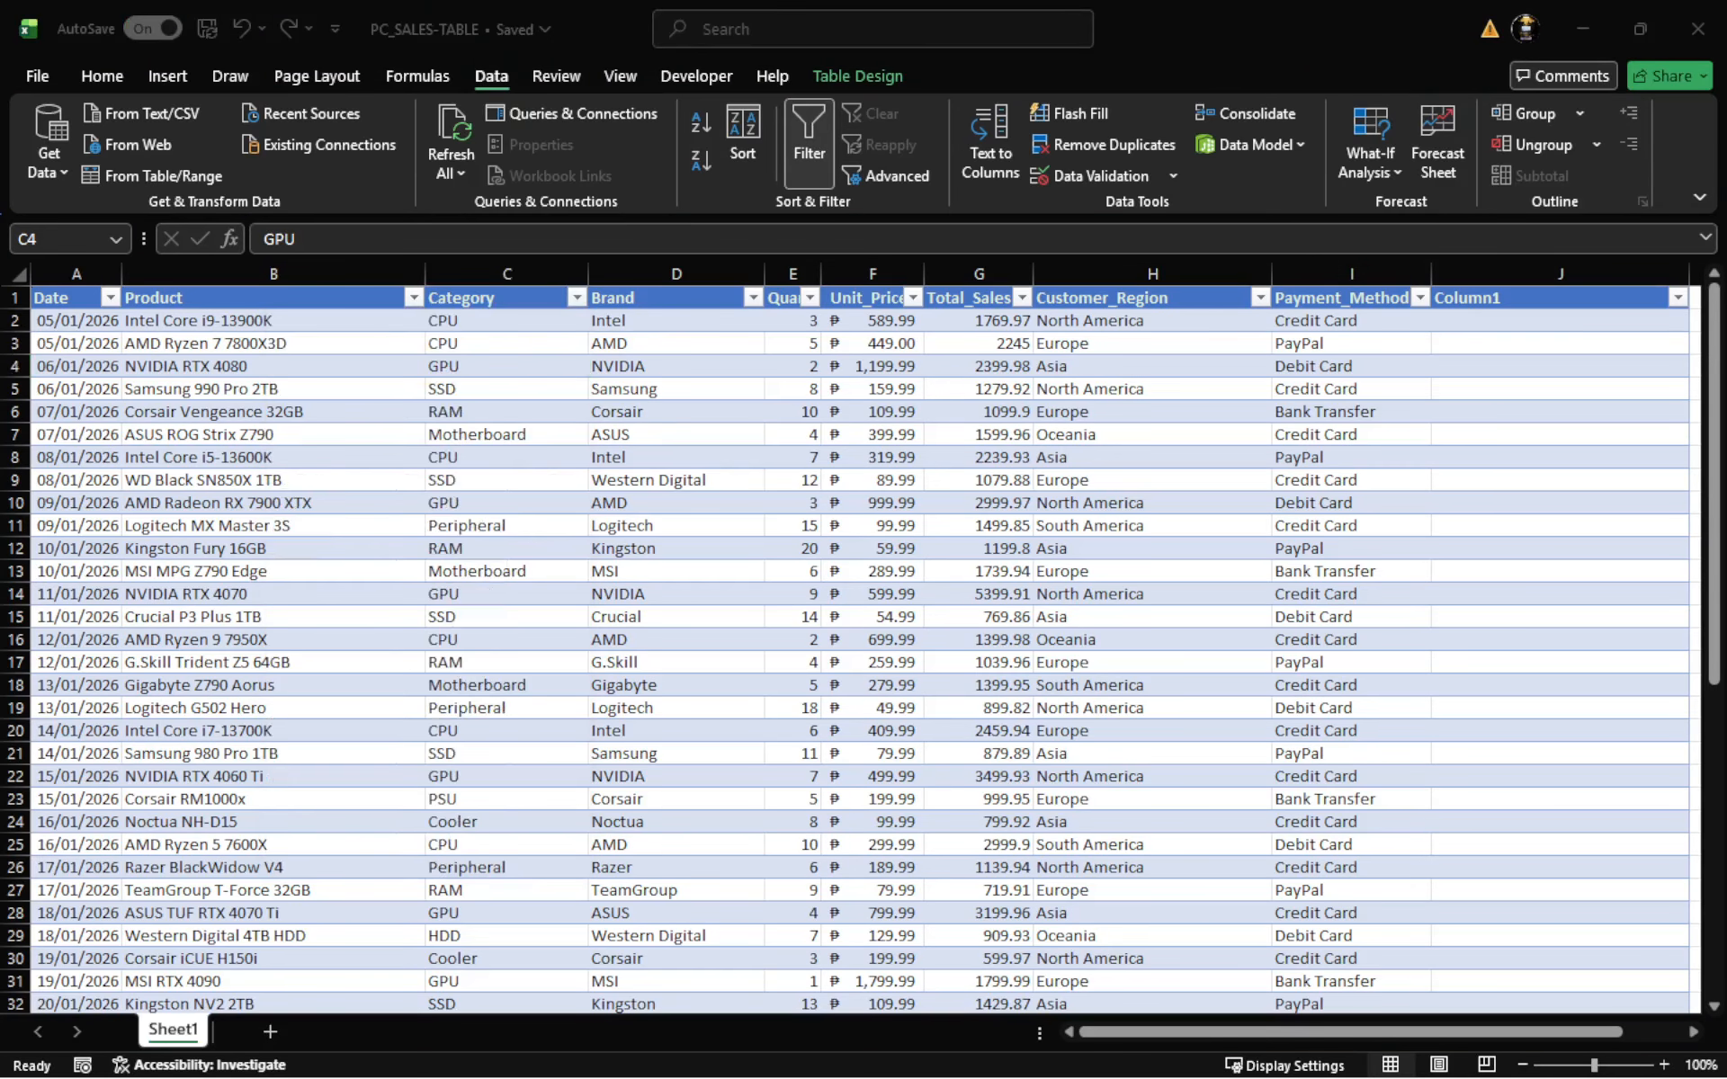